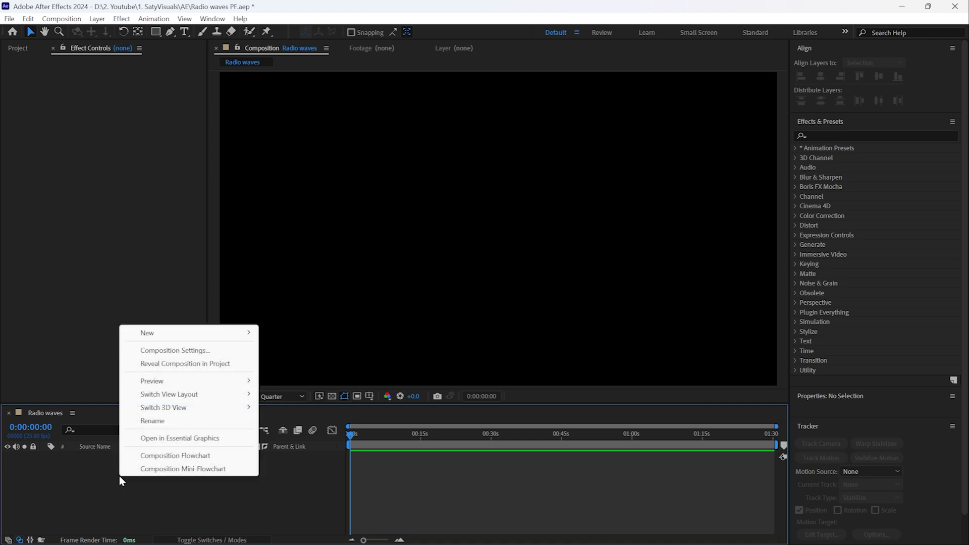
# Create a new 1920 × 1080 px solid layer named "Radio wave" in the composition
pyautogui.moveTo(242, 333)
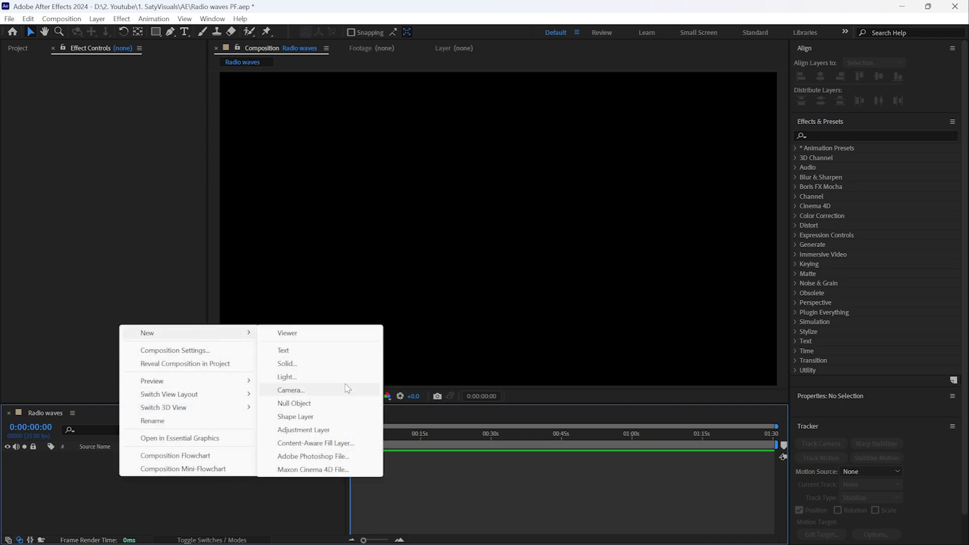
pyautogui.click(286, 364)
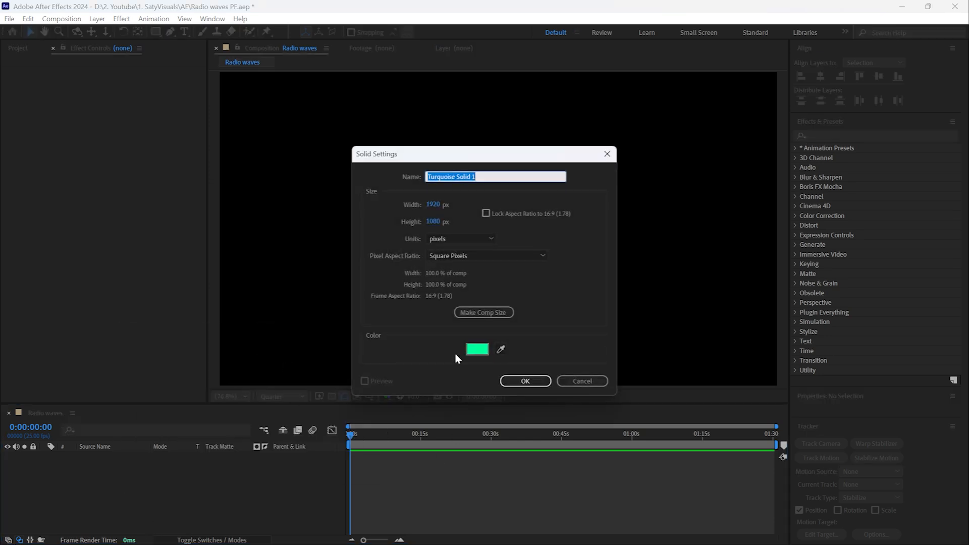
pyautogui.write('Radio')
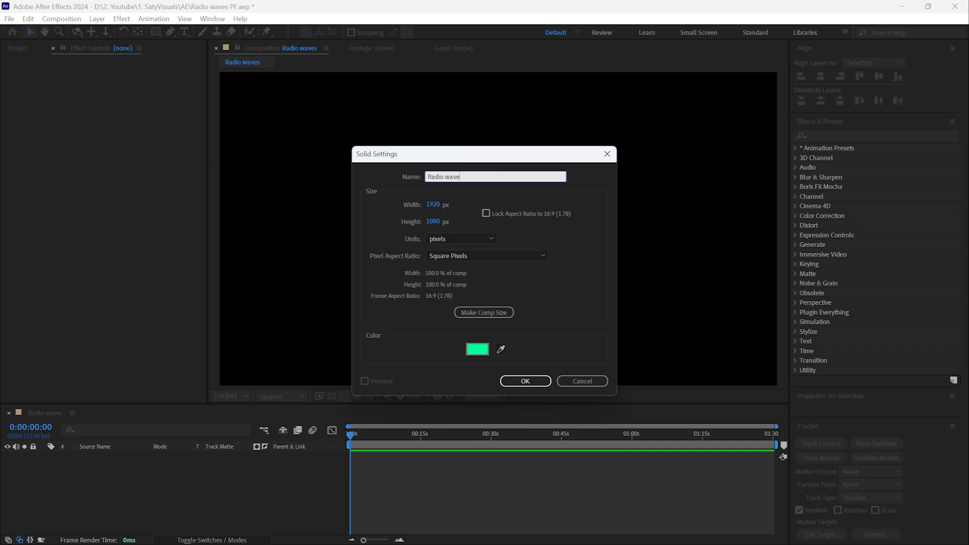
pyautogui.write(' wave')
pyautogui.press('Return')
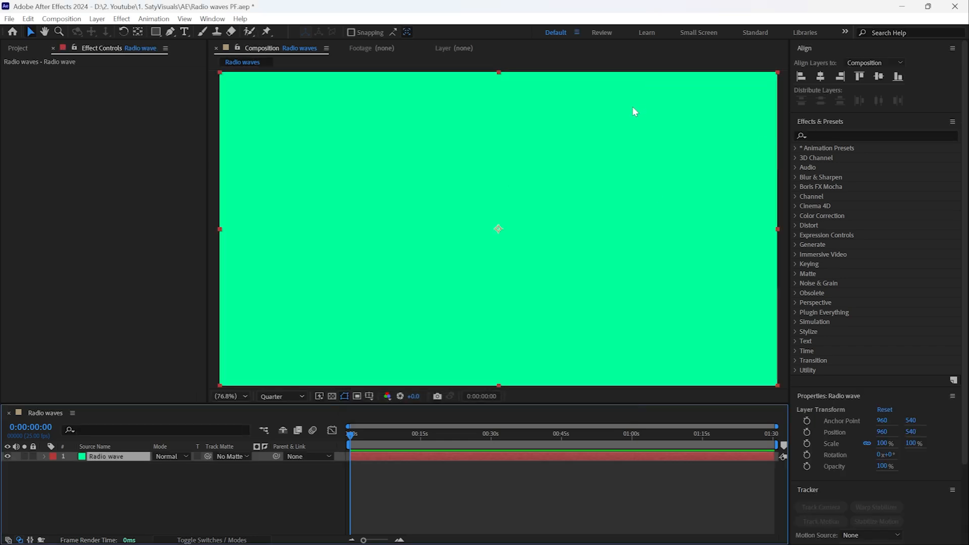
# Find the Radio Waves effect by searching for "radio" and apply it to the Radio wave layer
pyautogui.click(828, 121)
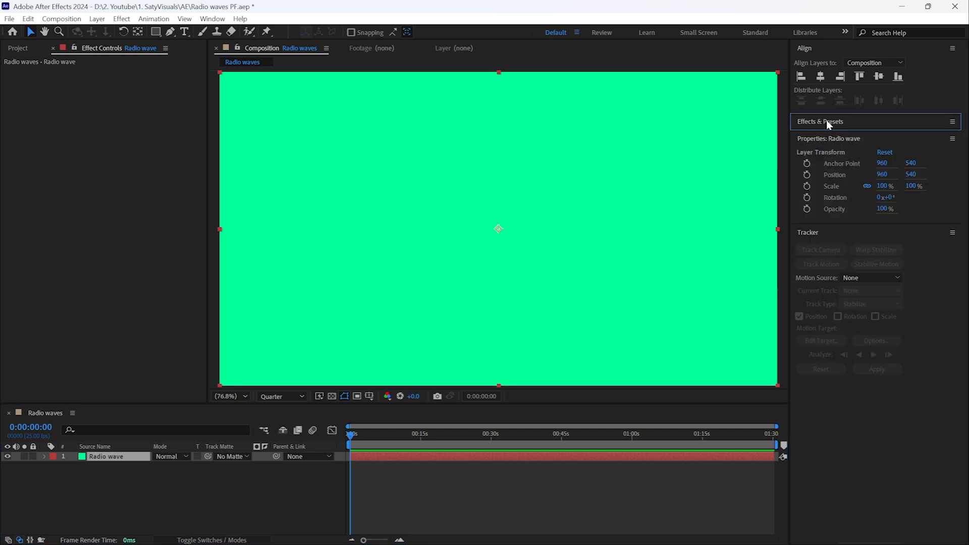
pyautogui.click(844, 122)
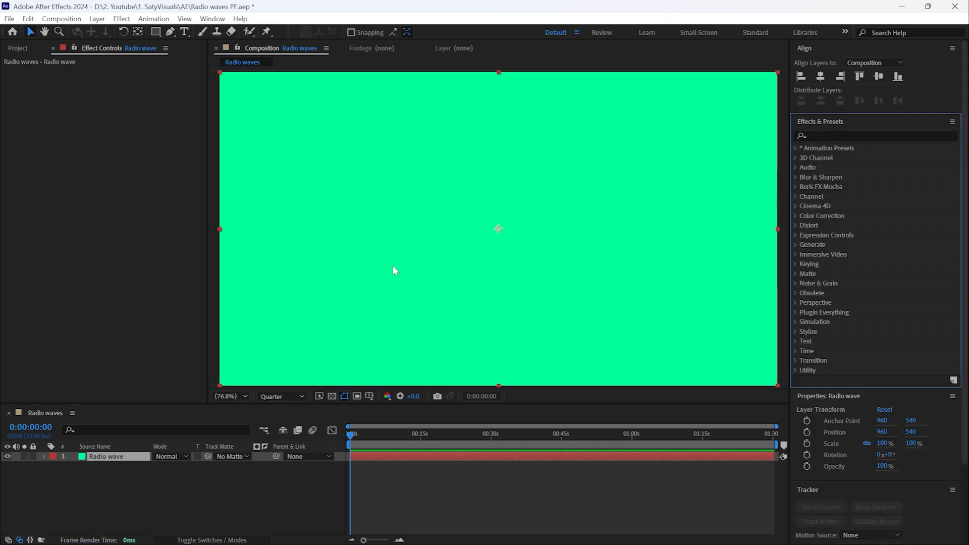
pyautogui.click(212, 18)
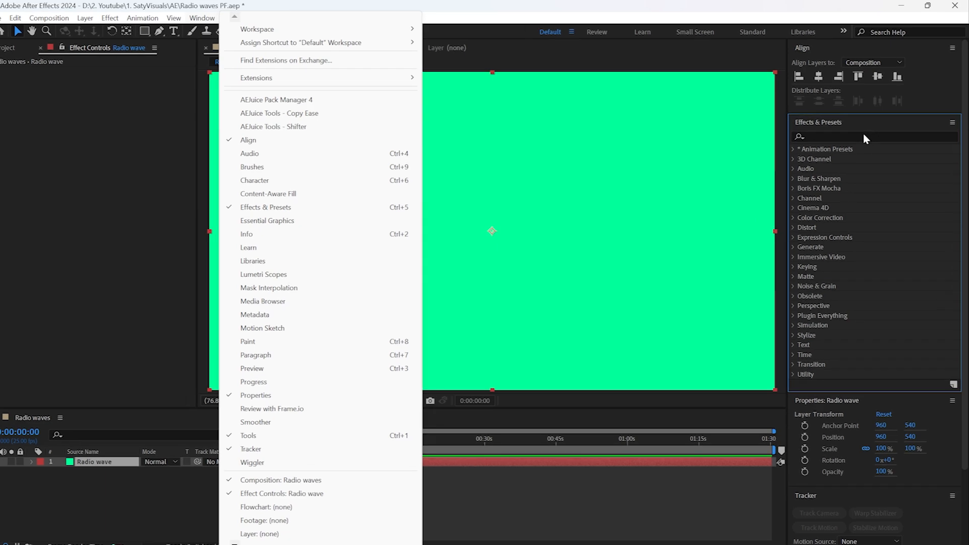
pyautogui.click(863, 134)
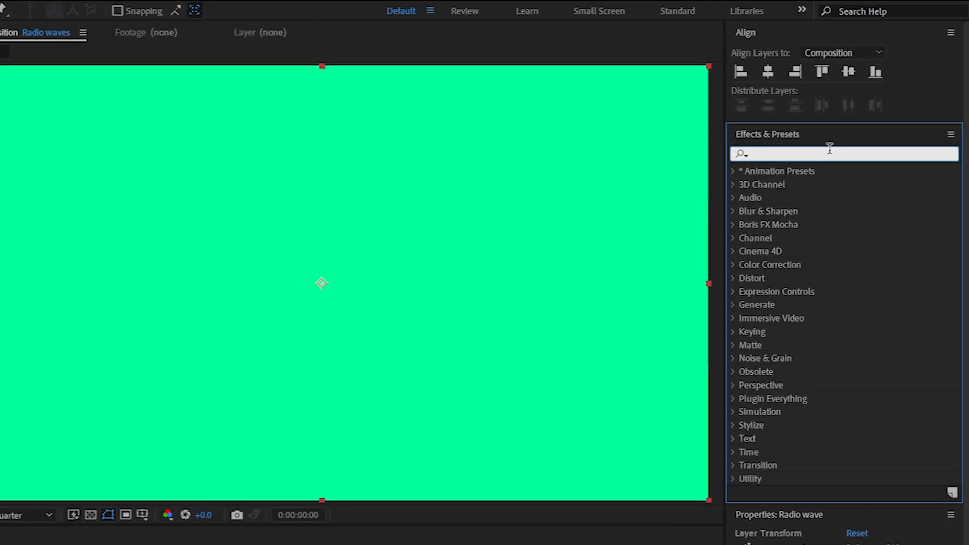
pyautogui.write('radio')
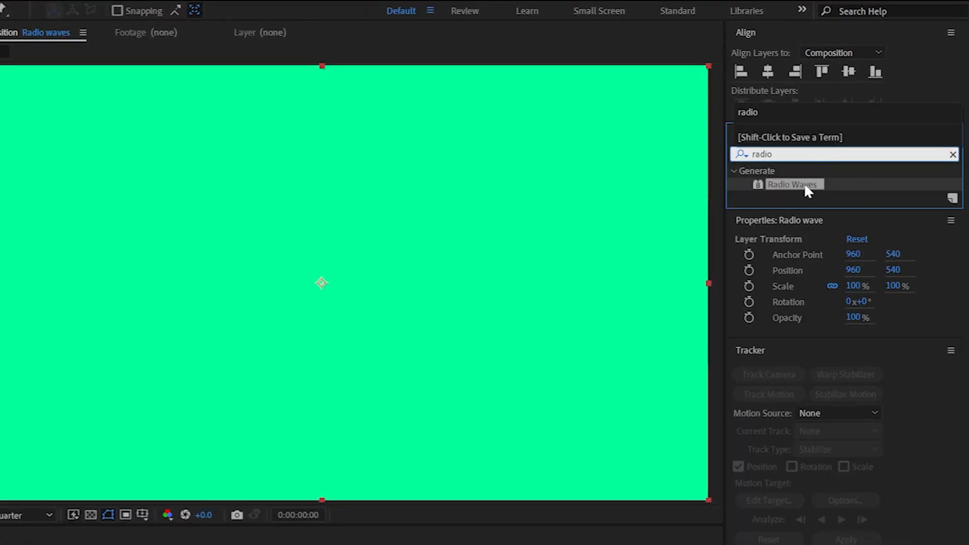
pyautogui.moveTo(804, 183); pyautogui.dragTo(0, 544)
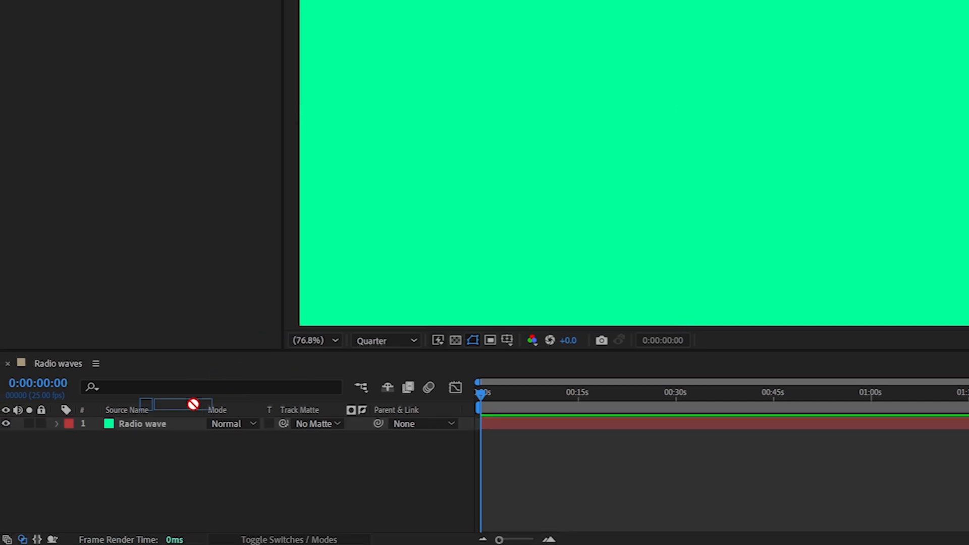
pyautogui.moveTo(193, 404); pyautogui.dragTo(178, 426)
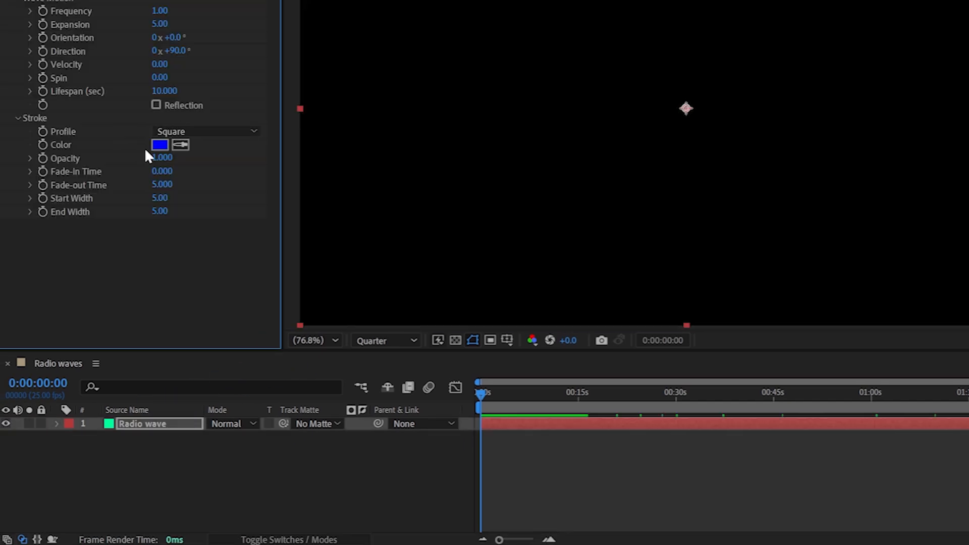
# Set the Radio Waves stroke color to turquoise 00FFE6
pyautogui.click(159, 144)
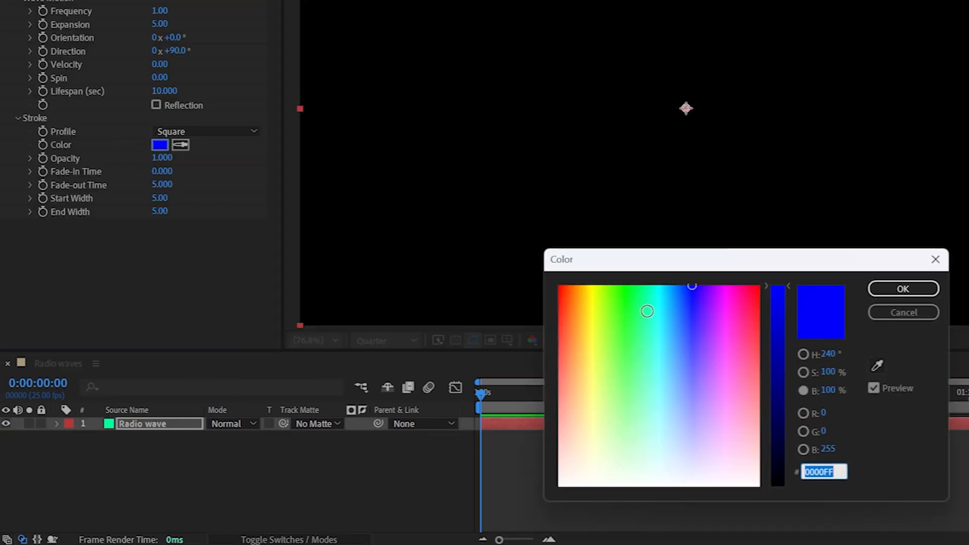
pyautogui.click(656, 280)
pyautogui.moveTo(656, 280); pyautogui.dragTo(655, 260)
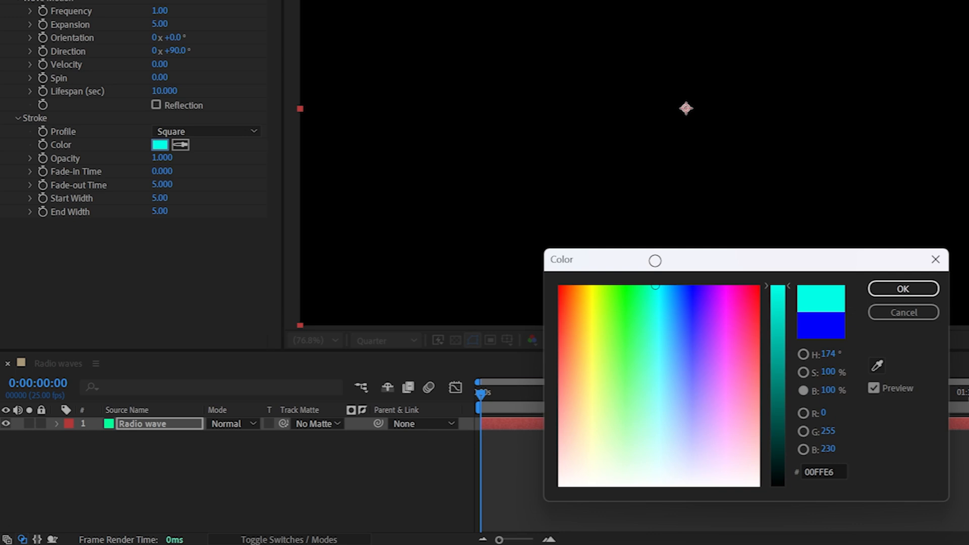
pyautogui.click(903, 289)
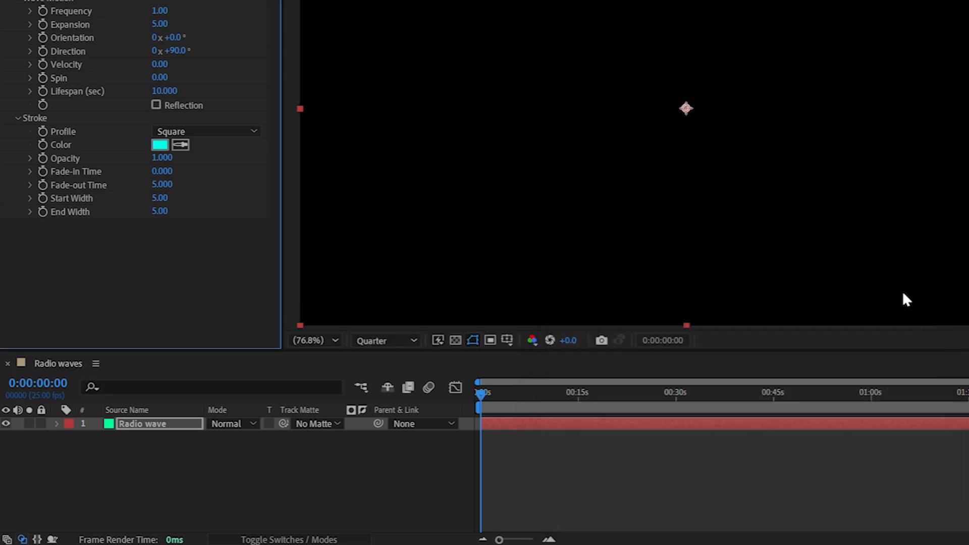
# Preview the radio wave animation from near the start of the timeline
pyautogui.click(358, 435)
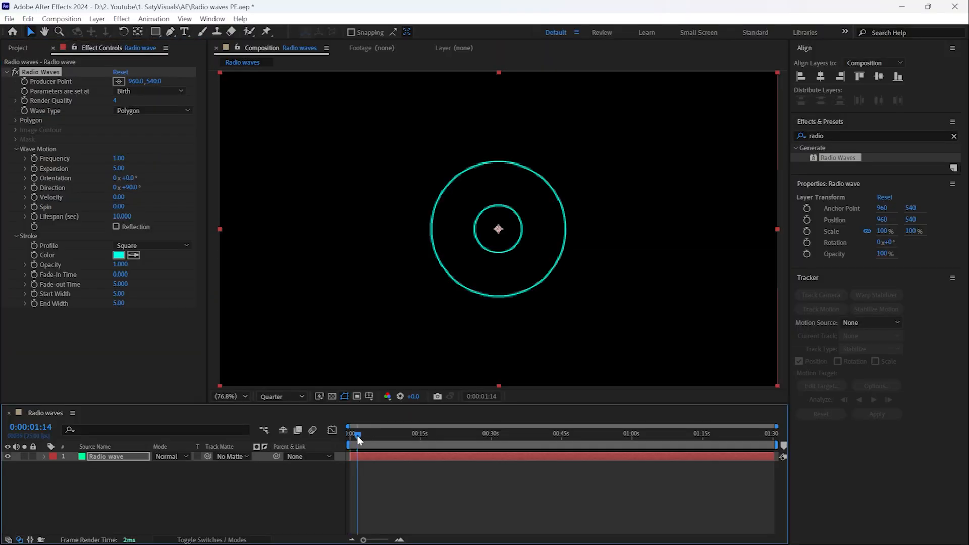
pyautogui.click(352, 435)
pyautogui.press('space')
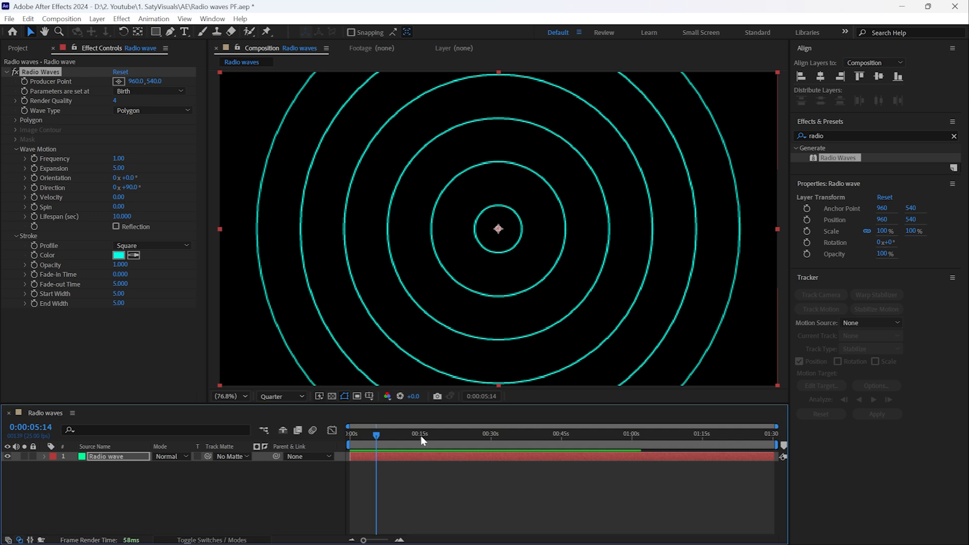
# End the work area at 0:00:14:21 and trim the composition to the work area
pyautogui.click(421, 439)
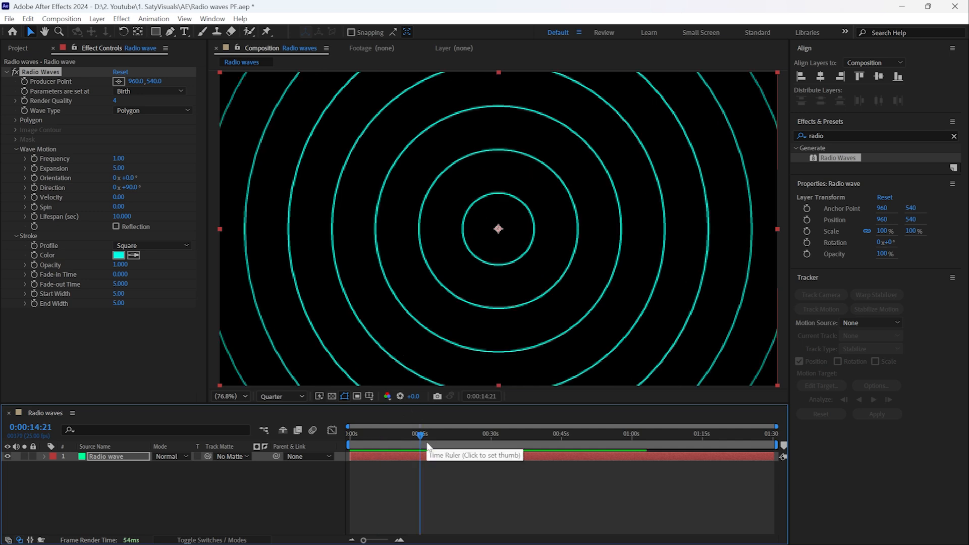
pyautogui.press('n')
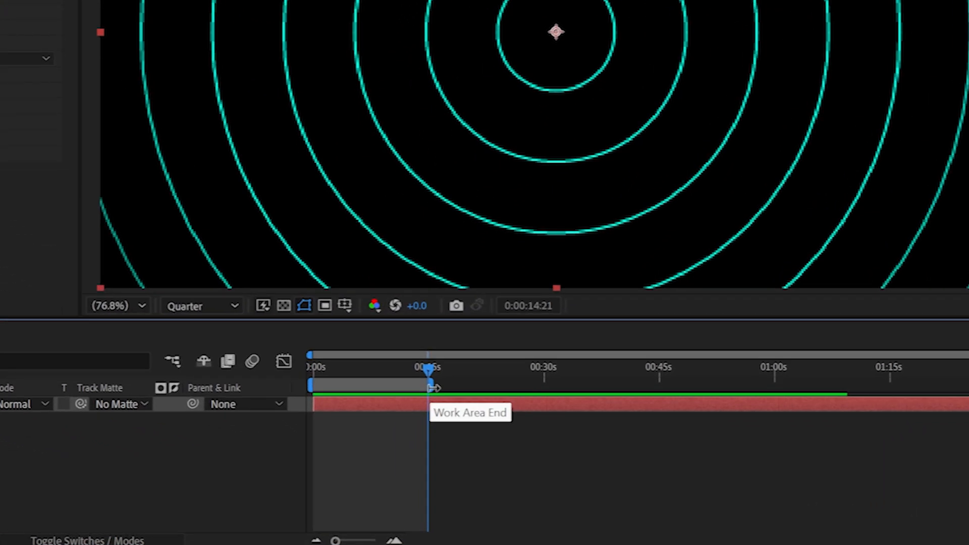
pyautogui.rightClick(396, 388)
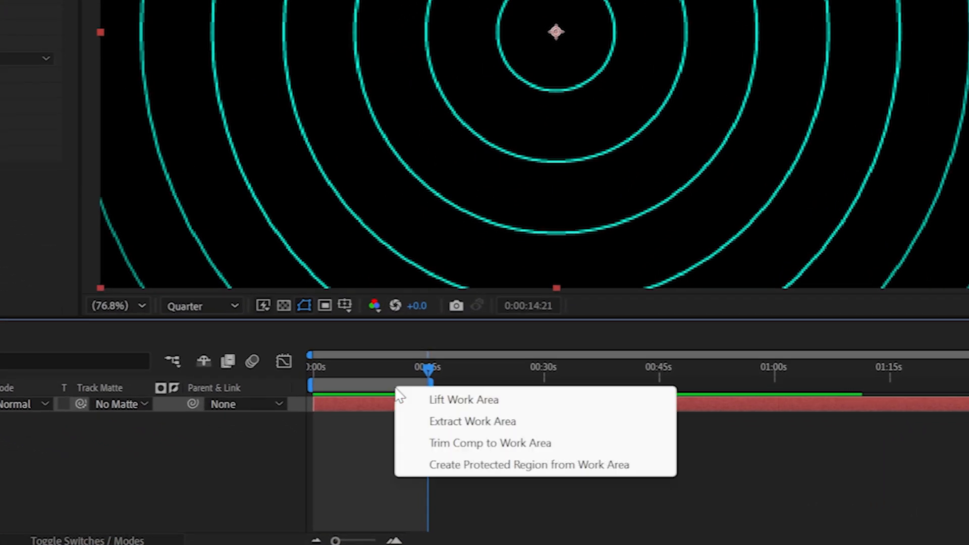
pyautogui.click(548, 444)
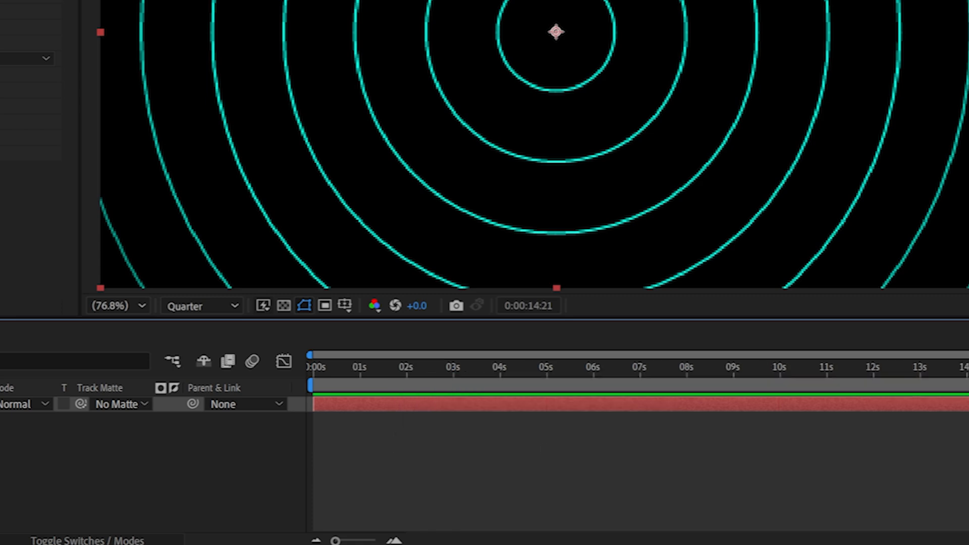
# Move the current time to 0:00:05:19 and set the preview resolution to Full
pyautogui.moveTo(964, 419); pyautogui.dragTo(631, 464)
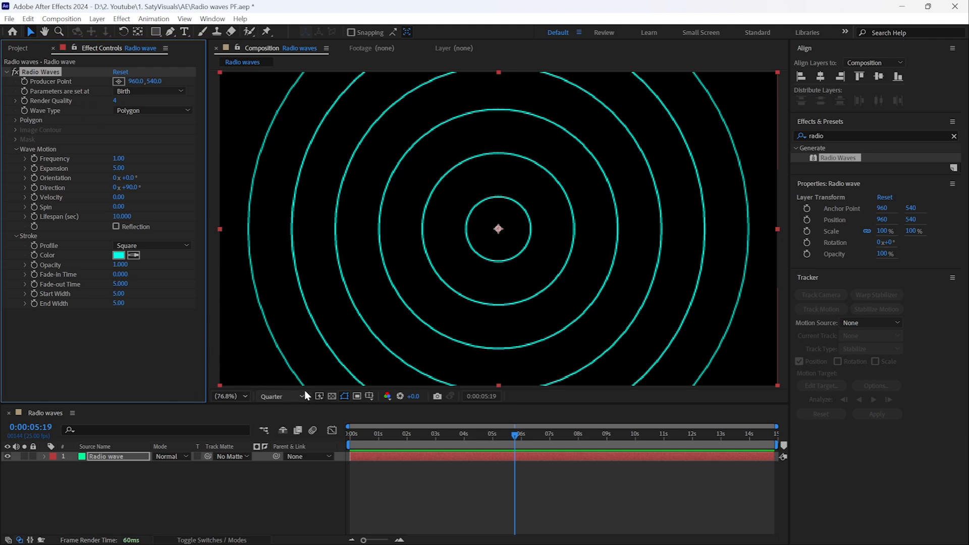
pyautogui.click(286, 396)
pyautogui.click(277, 430)
# Try a Render Quality of 16 on the close-up wave edge, undo it and fit the composition in view again
pyautogui.scroll(10, 326, 232)
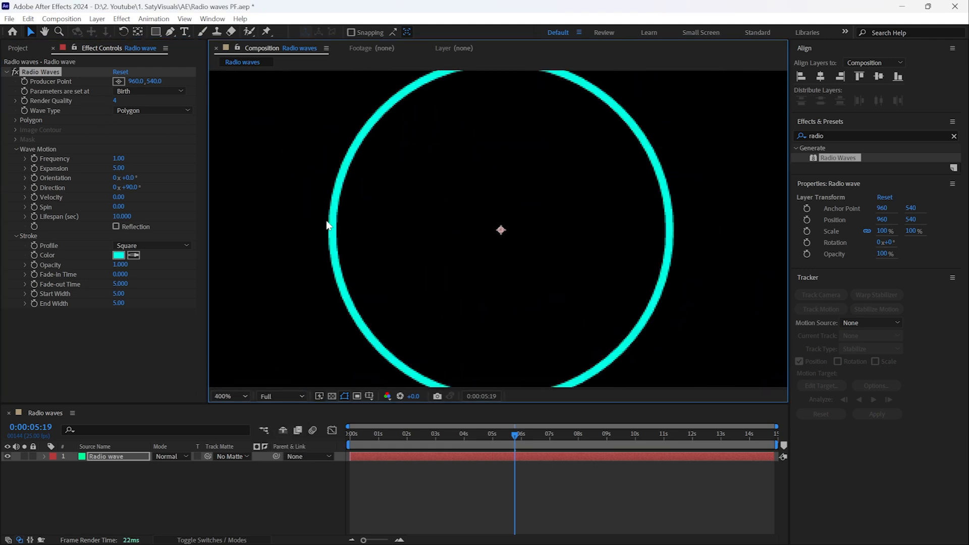
pyautogui.moveTo(348, 216); pyautogui.dragTo(435, 227)
pyautogui.scroll(1, 435, 227)
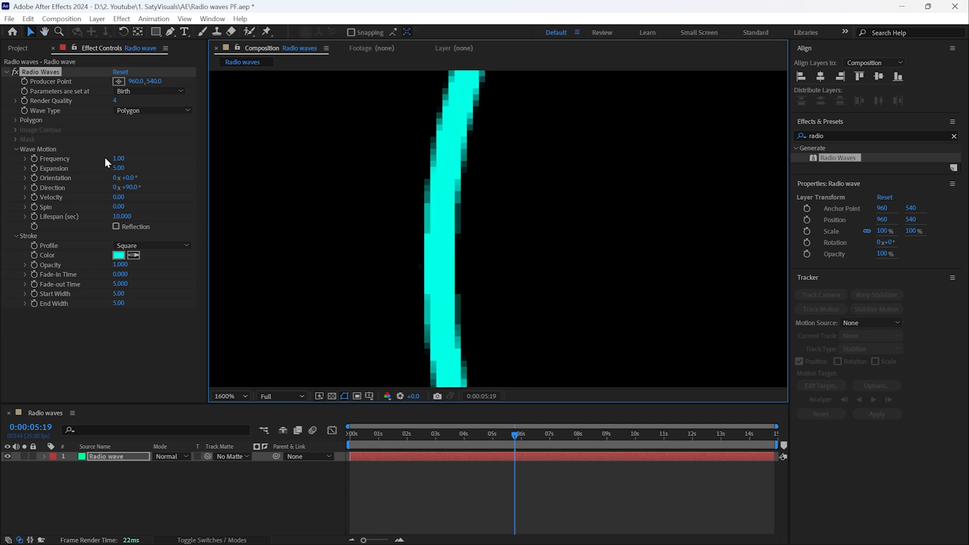
pyautogui.moveTo(116, 101); pyautogui.dragTo(196, 100)
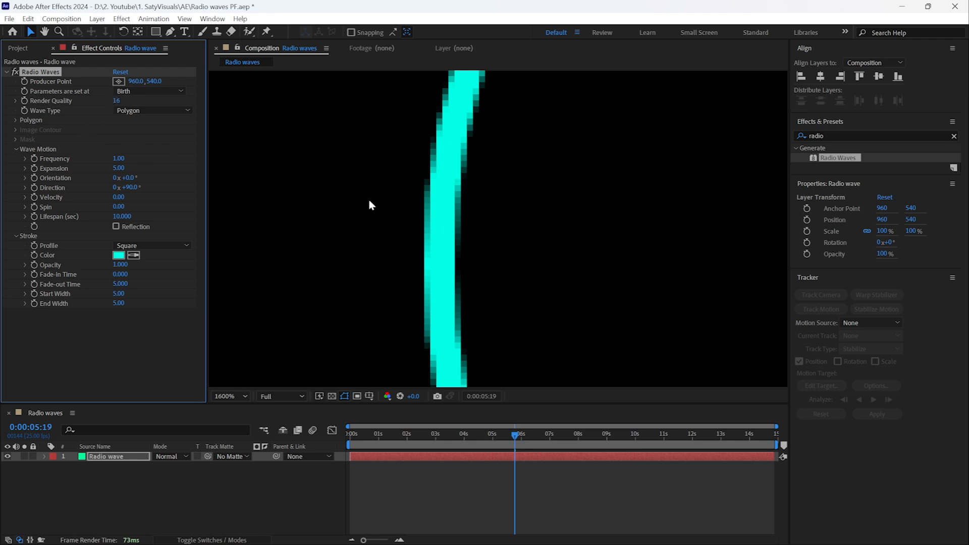
pyautogui.hotkey('ctrl', 'z')
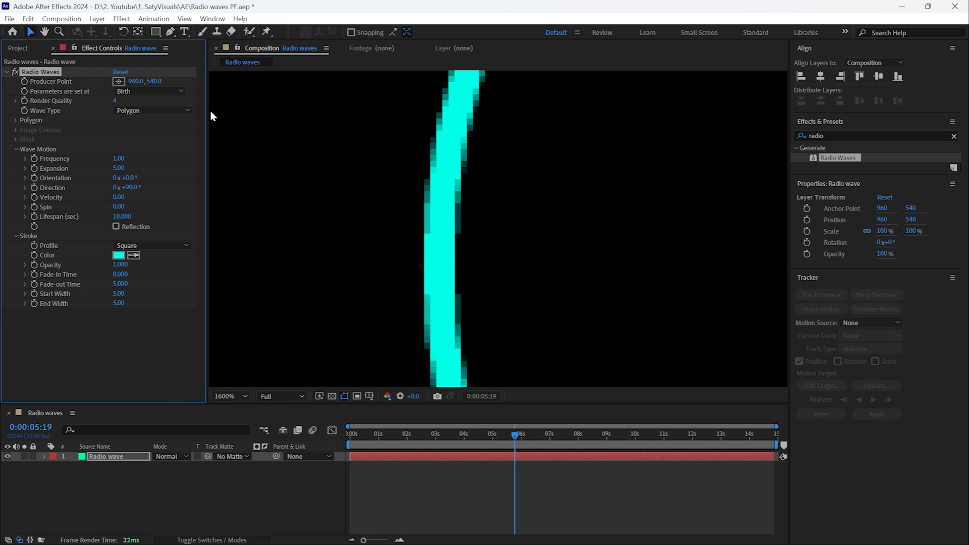
pyautogui.click(283, 394)
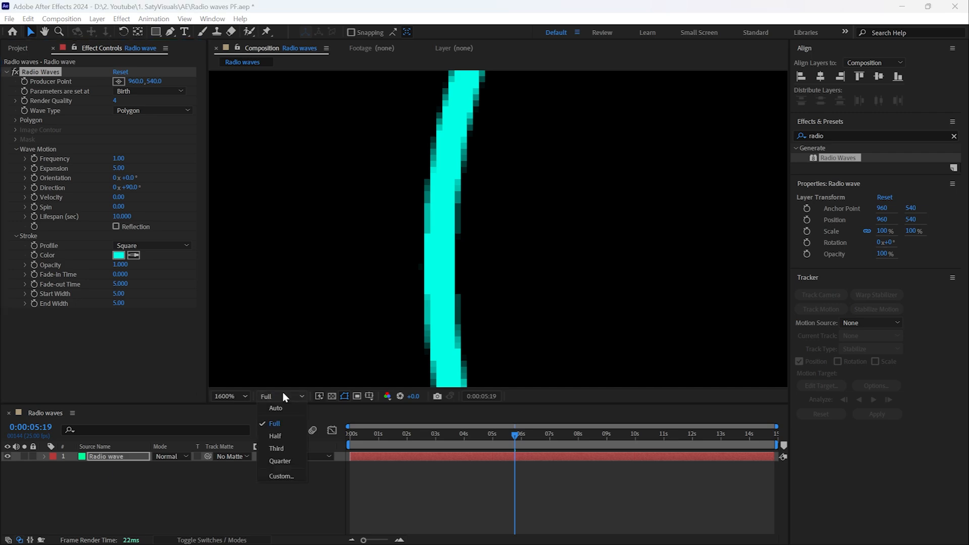
pyautogui.click(230, 396)
pyautogui.click(237, 194)
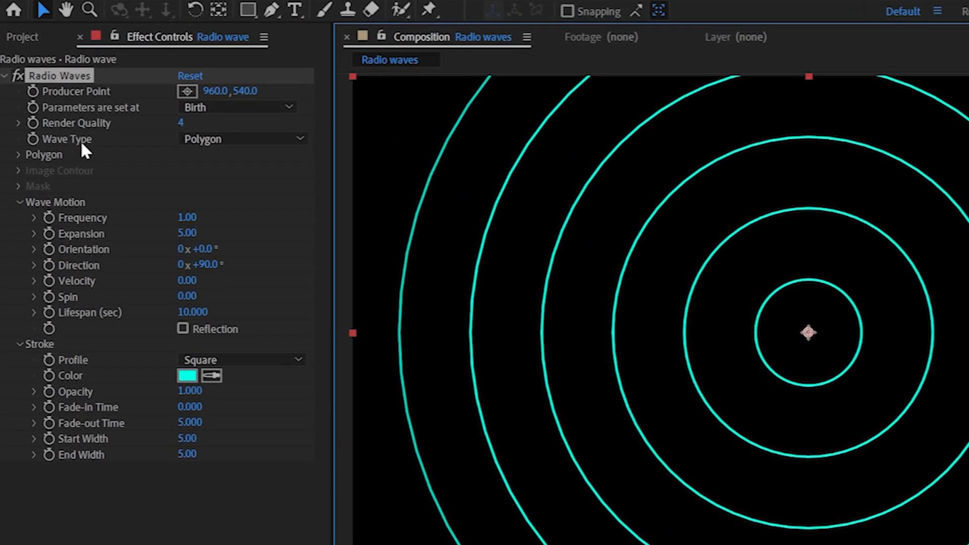
# Set the wave motion Frequency to 2.10 and Expansion to 19.90, and preview the animation from 0:00:01:22
pyautogui.click(248, 137)
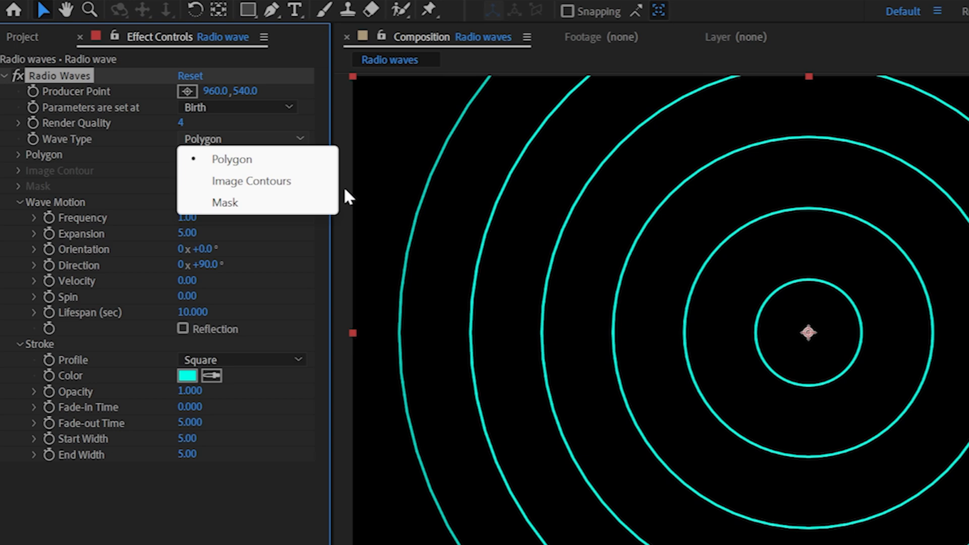
pyautogui.click(346, 197)
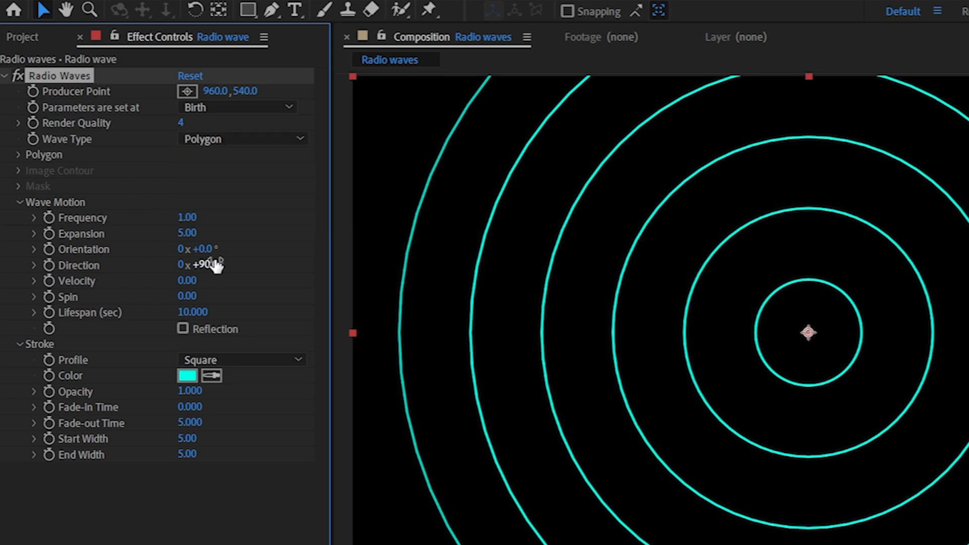
pyautogui.moveTo(187, 217); pyautogui.dragTo(304, 216)
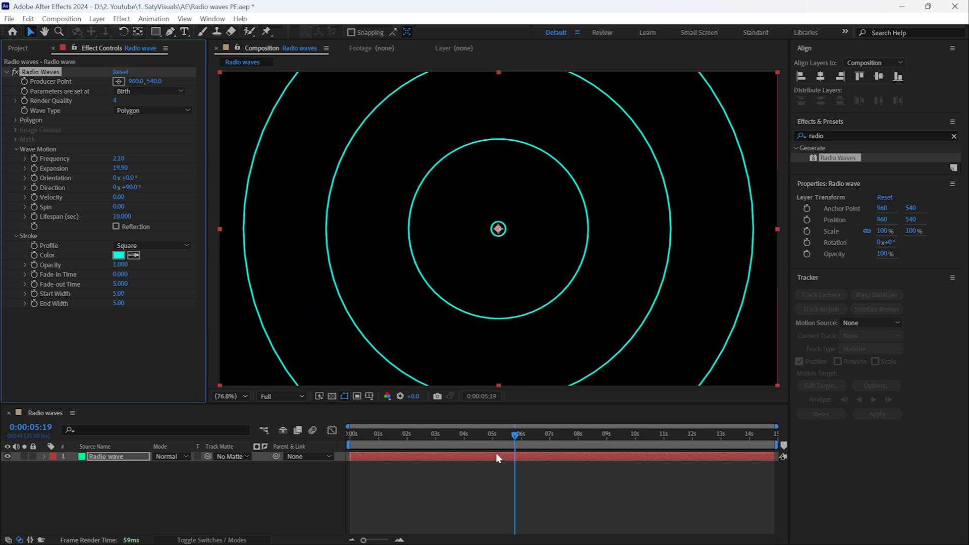
pyautogui.click(404, 433)
pyautogui.press('space')
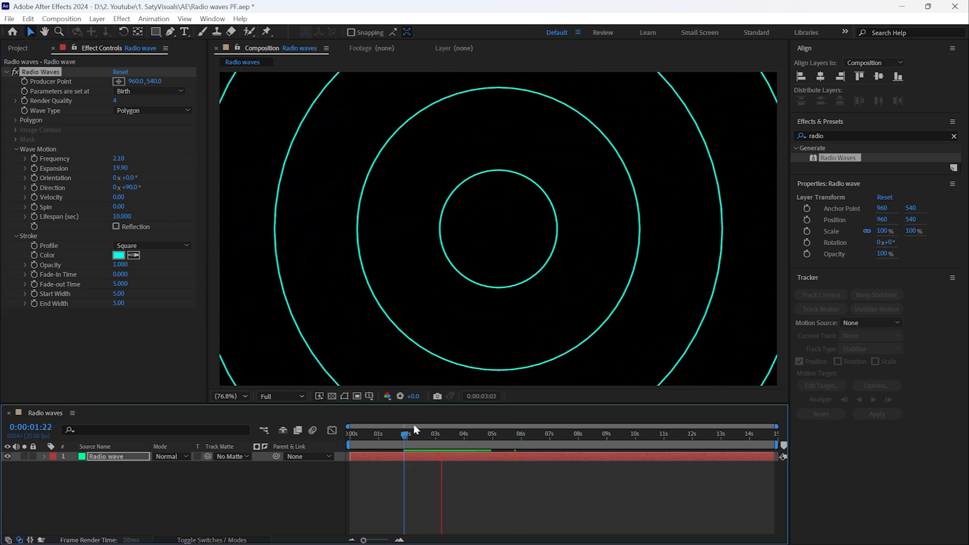
pyautogui.press('space')
# Set the wave motion Expansion to 2.00 and preview the animation
pyautogui.click(119, 168)
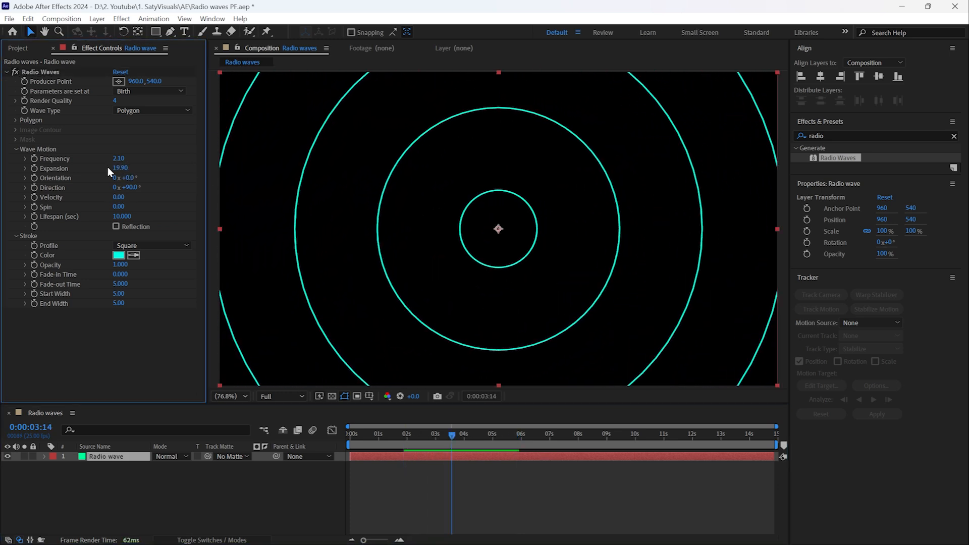
pyautogui.moveTo(107, 171); pyautogui.dragTo(36, 180)
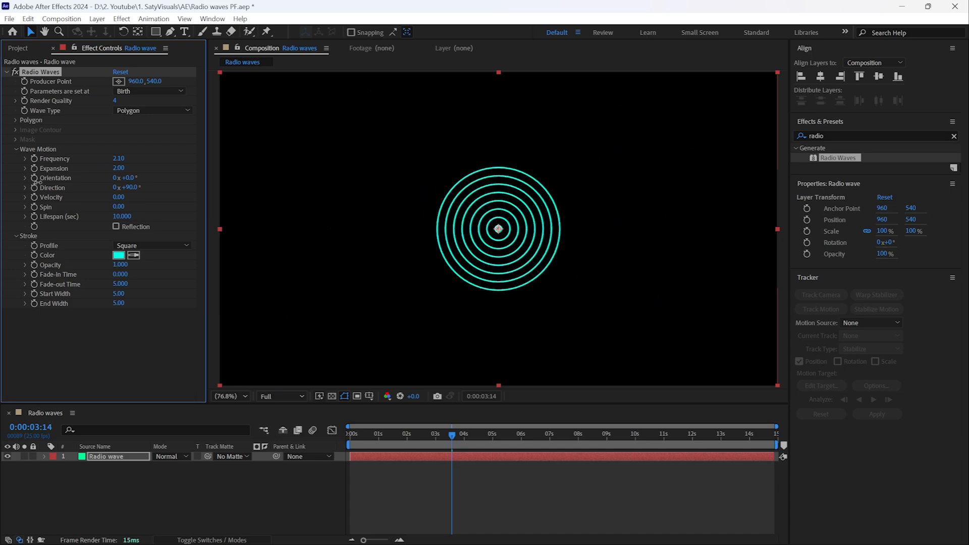
pyautogui.press('space')
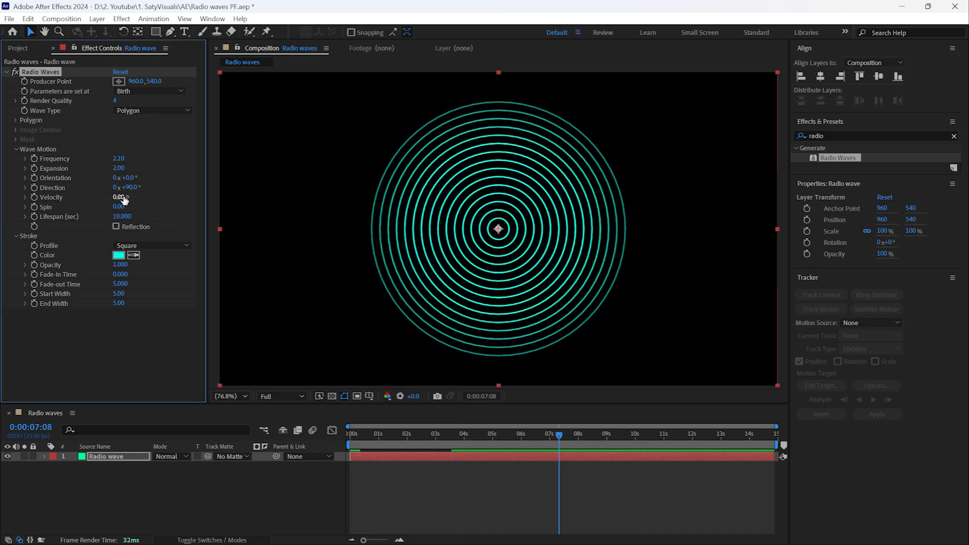
# Place the producer point at the frame's left edge (-4.1, 538.7) and set Velocity to 217.00 and Direction to +81.0°
pyautogui.moveTo(119, 197)
pyautogui.mouseDown()
pyautogui.moveTo(169, 195)
pyautogui.moveTo(113, 211)
pyautogui.mouseUp()
pyautogui.moveTo(498, 228); pyautogui.dragTo(217, 228)
pyautogui.moveTo(118, 197); pyautogui.dragTo(144, 197)
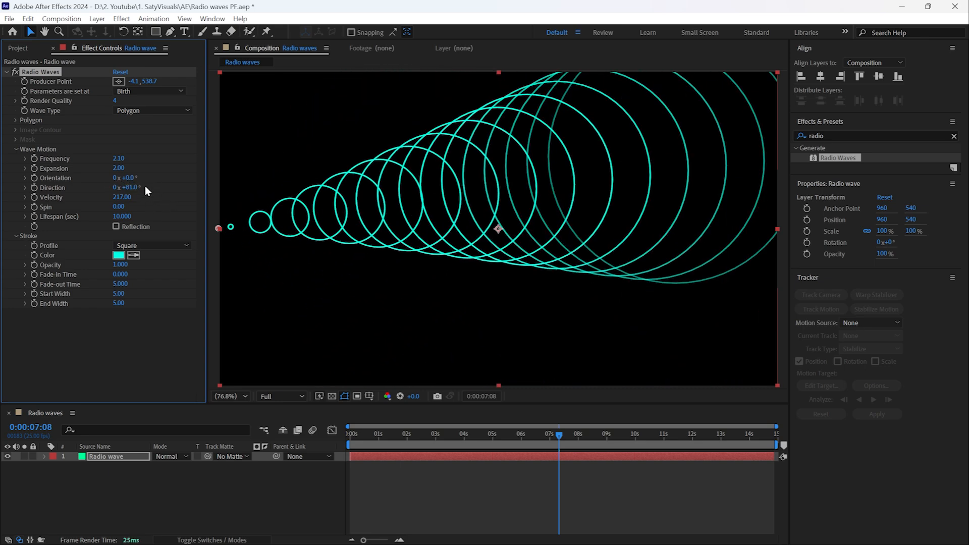
# Set the wave motion Frequency to 4.00, Expansion to 6.90, Direction to +86.0° and Velocity to 418.00, and preview the animation
pyautogui.moveTo(124, 164); pyautogui.dragTo(135, 194)
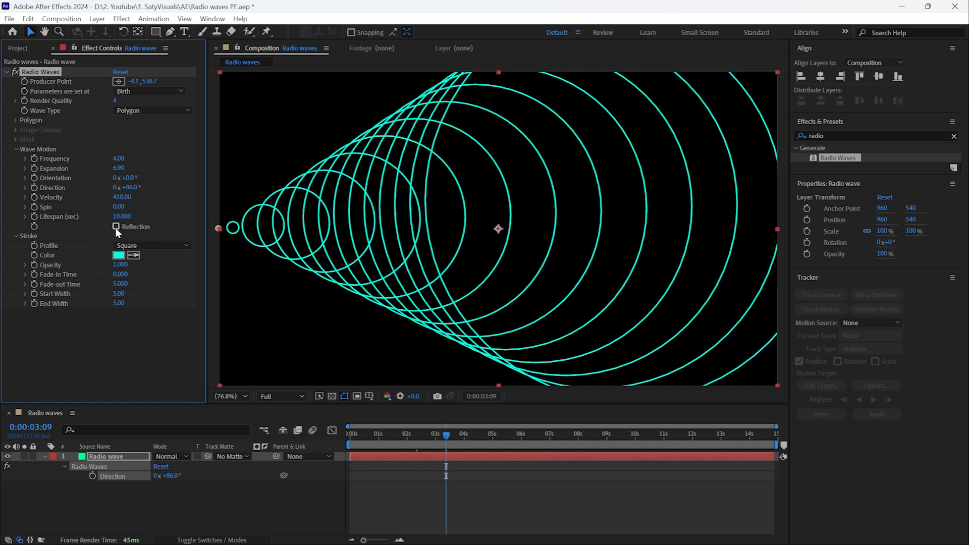
pyautogui.click(399, 442)
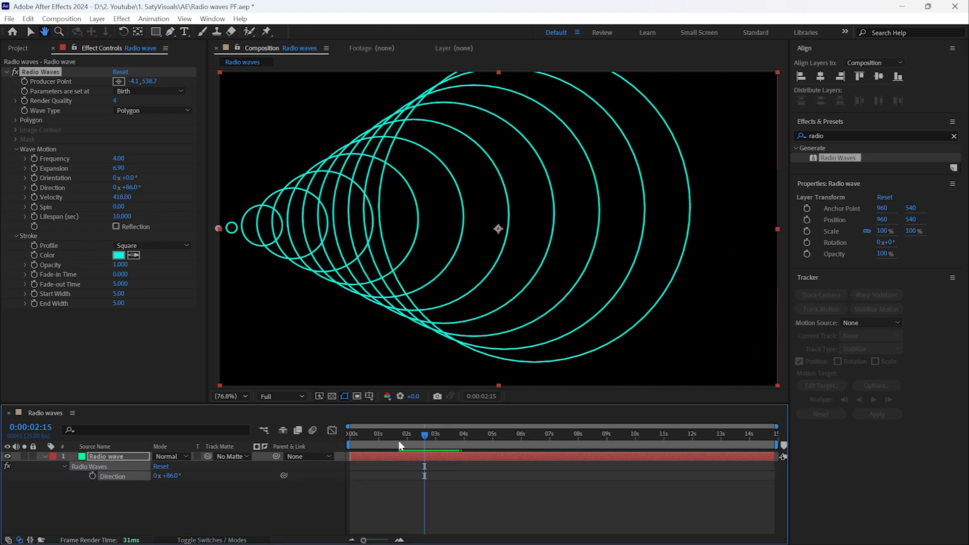
pyautogui.press('space')
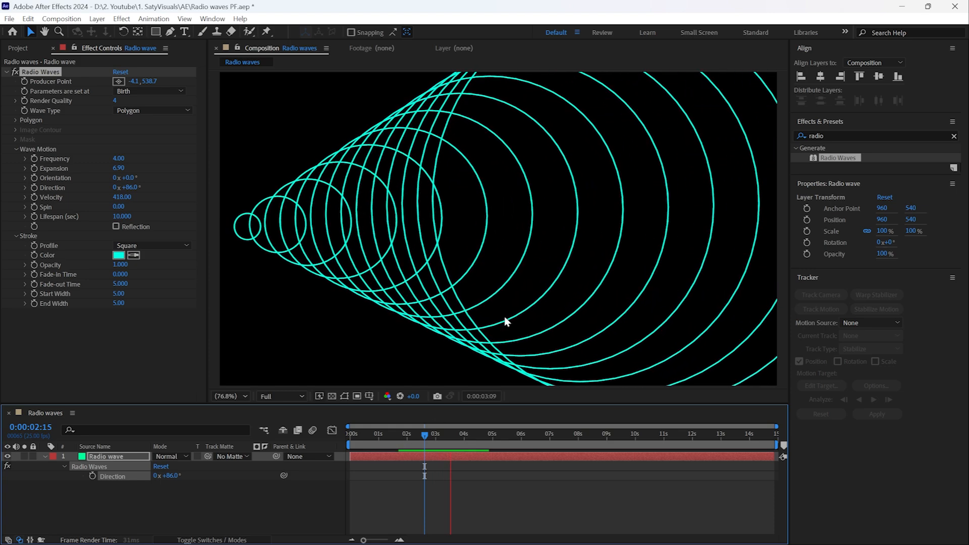
pyautogui.press('space')
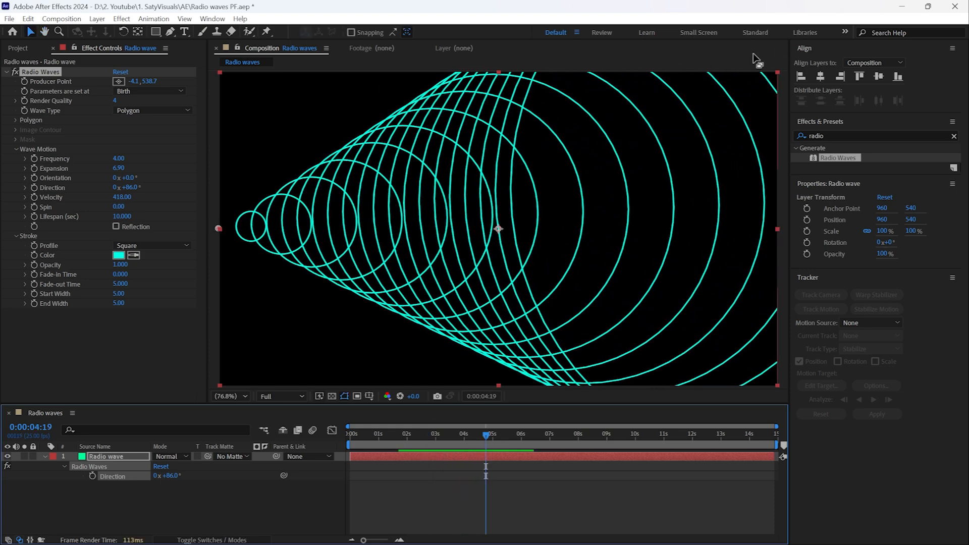
# Turn on Reflection for the wave motion and preview the animation from about one second
pyautogui.click(116, 227)
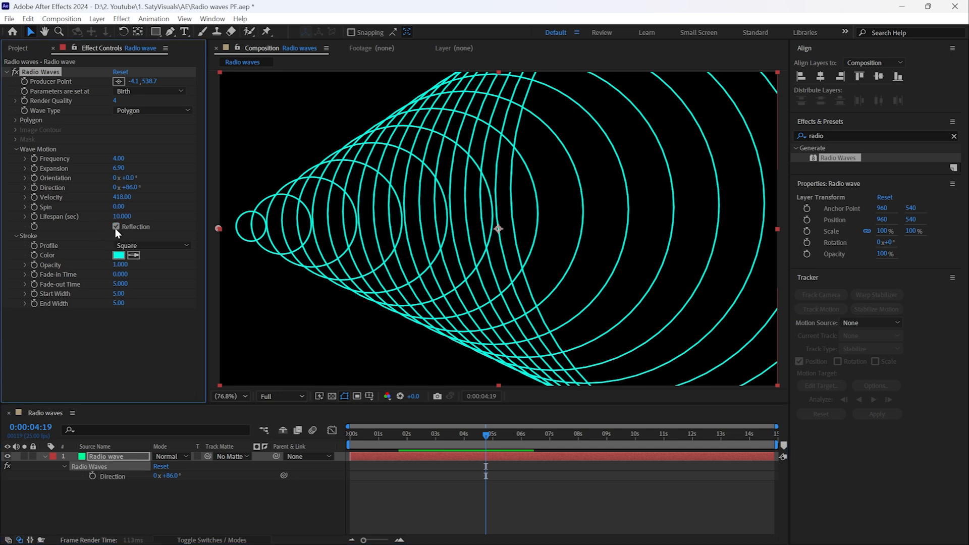
pyautogui.click(380, 435)
pyautogui.press('space')
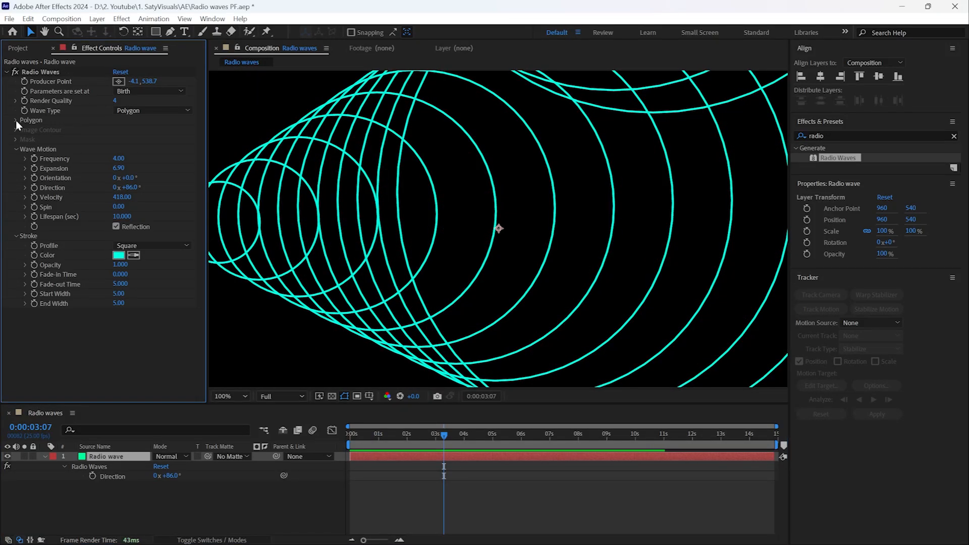
# Set the polygon's Sides to 3 and Curve Size to 0.030
pyautogui.click(16, 120)
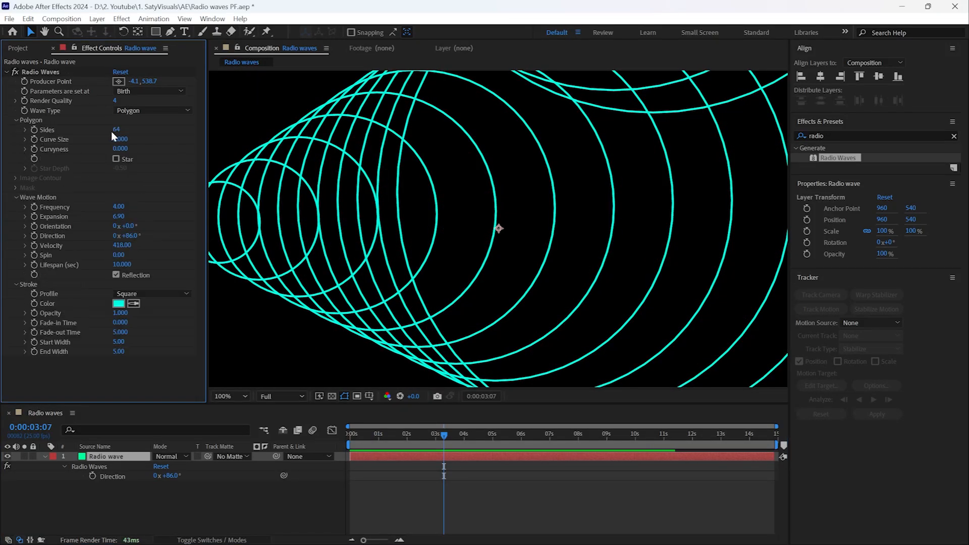
pyautogui.moveTo(111, 131); pyautogui.dragTo(71, 136)
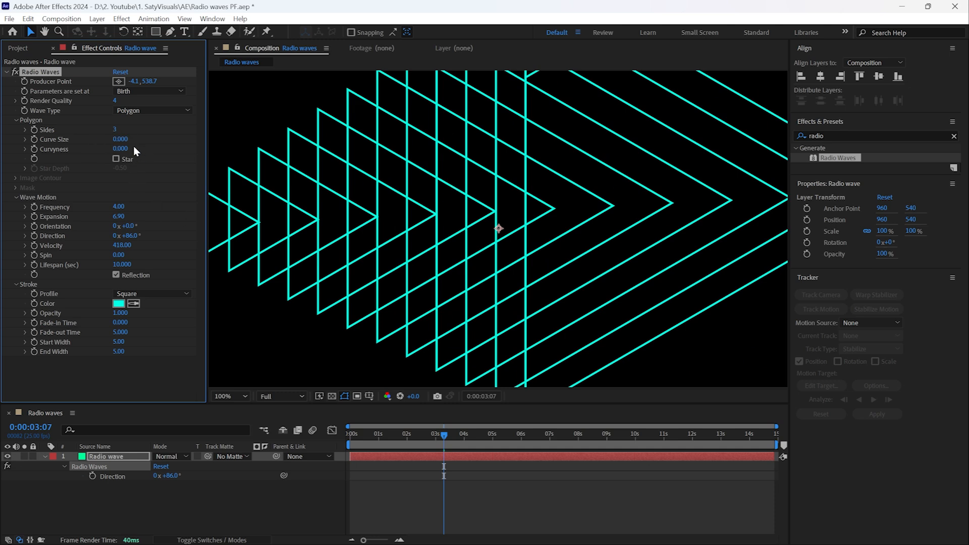
pyautogui.moveTo(121, 139)
pyautogui.mouseDown()
pyautogui.moveTo(230, 143)
pyautogui.moveTo(126, 145)
pyautogui.mouseUp()
pyautogui.press(',')
pyautogui.press(',')
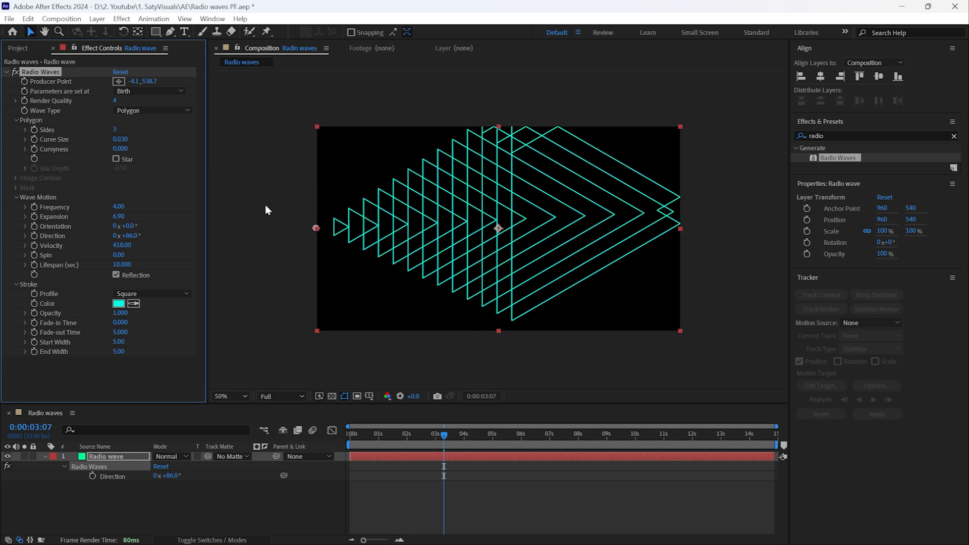
# Center the producer point (965.9, 544.7), turn Reflection off, and set Frequency 1.40, Expansion 5.40, Direction +6.0°, Velocity 0.00 and Curve Size 1.000
pyautogui.moveTo(317, 228); pyautogui.dragTo(498, 233)
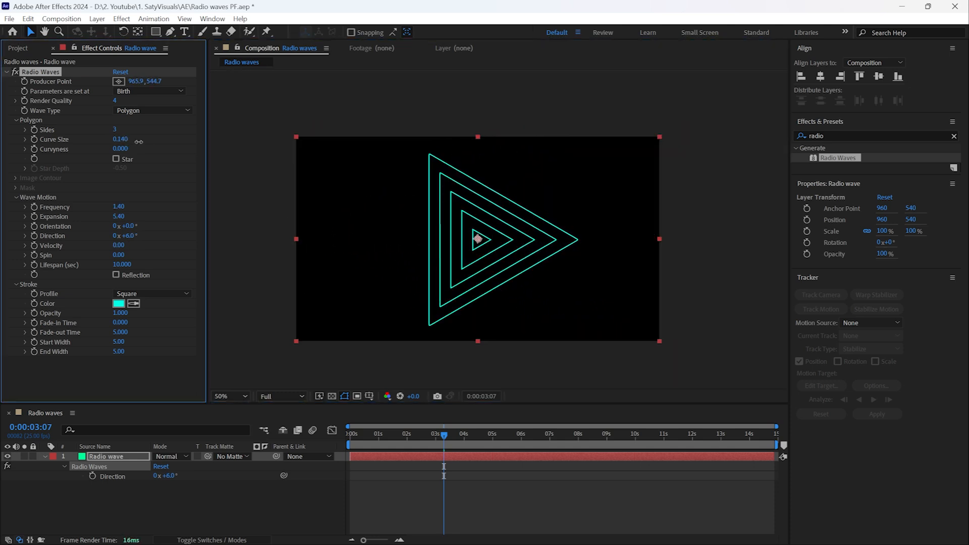
pyautogui.moveTo(120, 139); pyautogui.dragTo(240, 145)
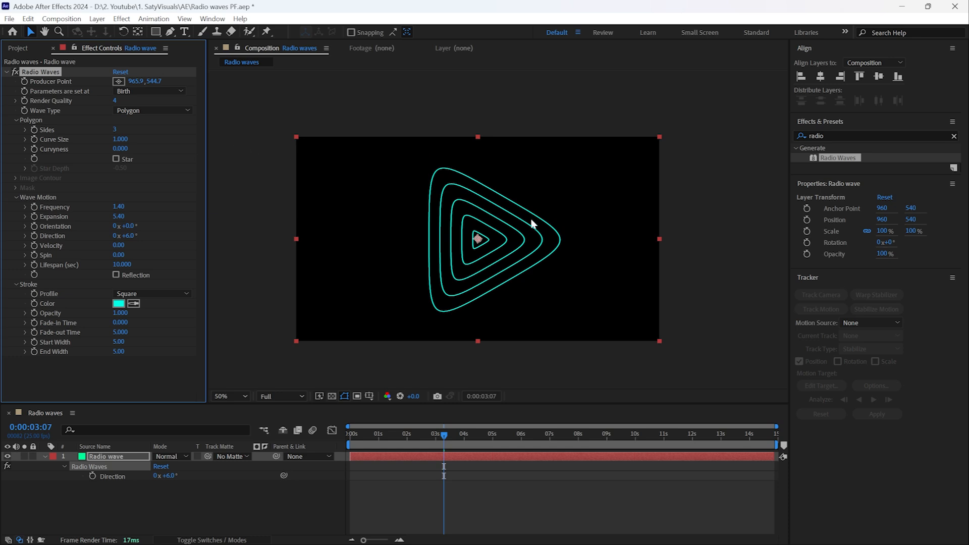
pyautogui.press('.')
pyautogui.press('.')
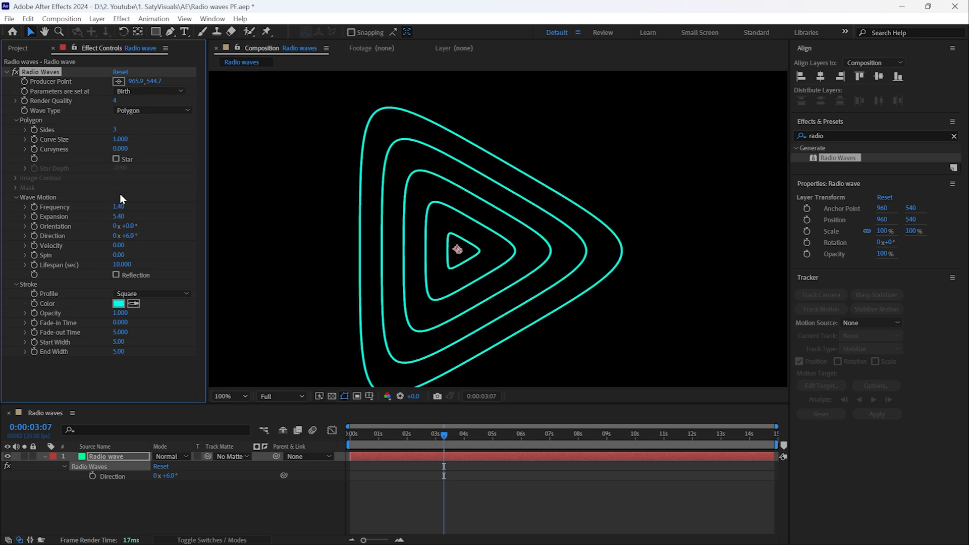
# Set the wave motion Frequency to 4.30 and the polygon Curvyness to 1.000, and preview the animation from 0:00:01:16
pyautogui.click(119, 207)
pyautogui.write('4.3')
pyautogui.press('Return')
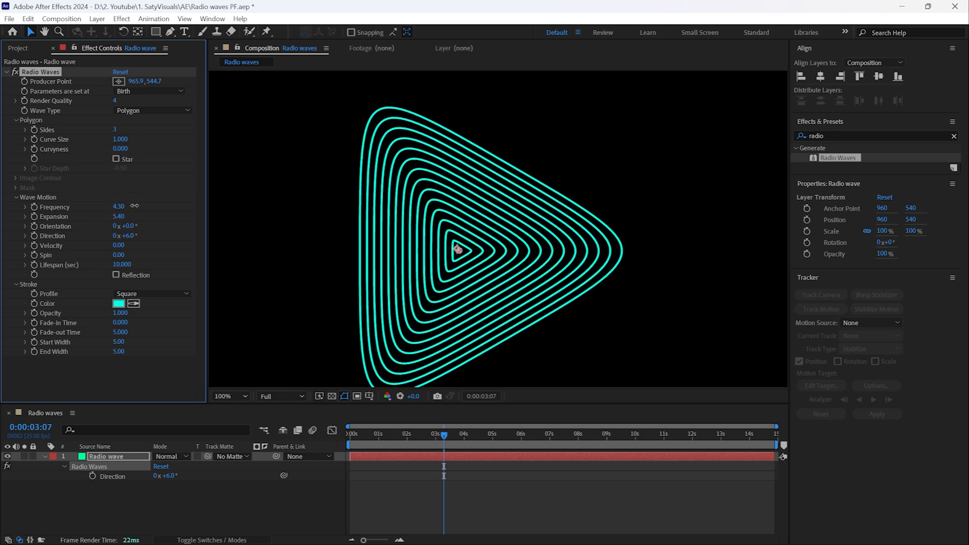
pyautogui.moveTo(125, 150); pyautogui.dragTo(172, 151)
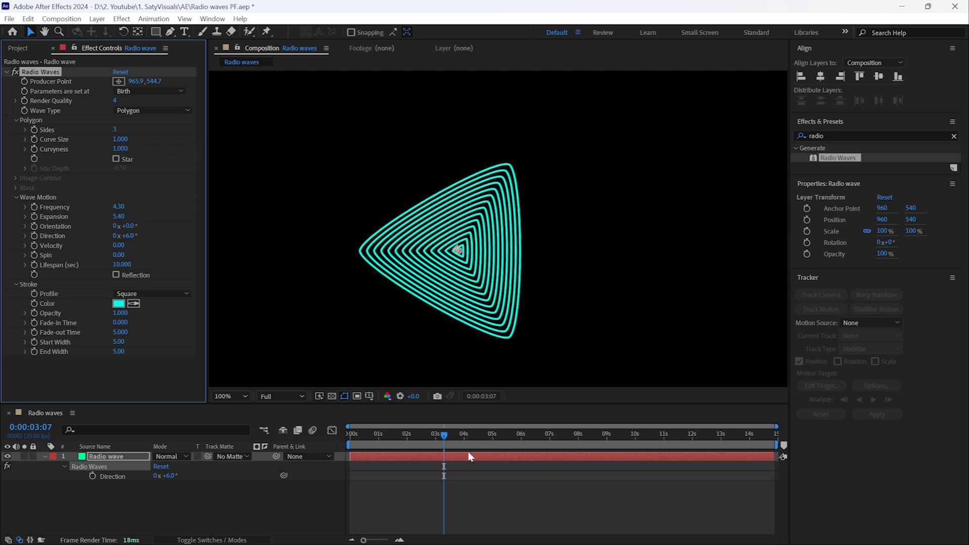
pyautogui.click(396, 434)
pyautogui.press('space')
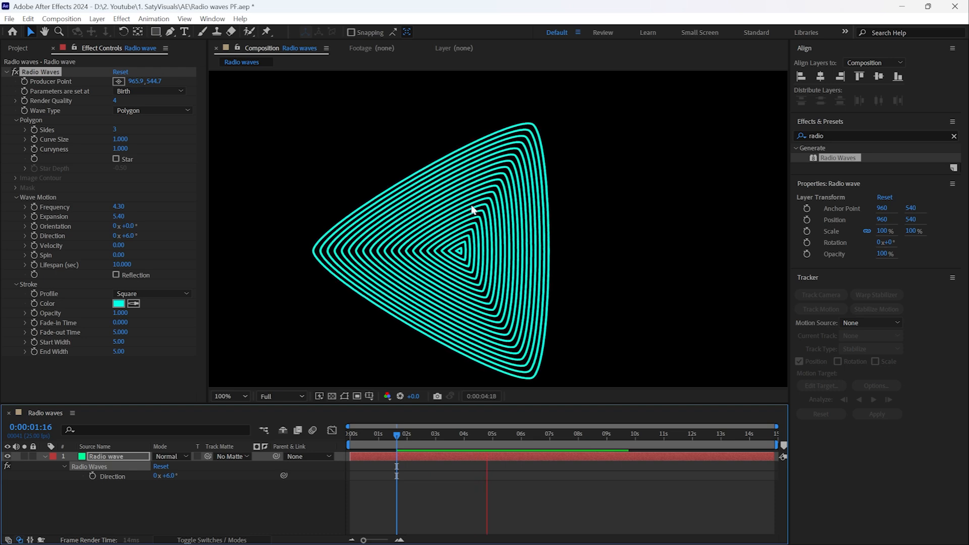
pyautogui.press('space')
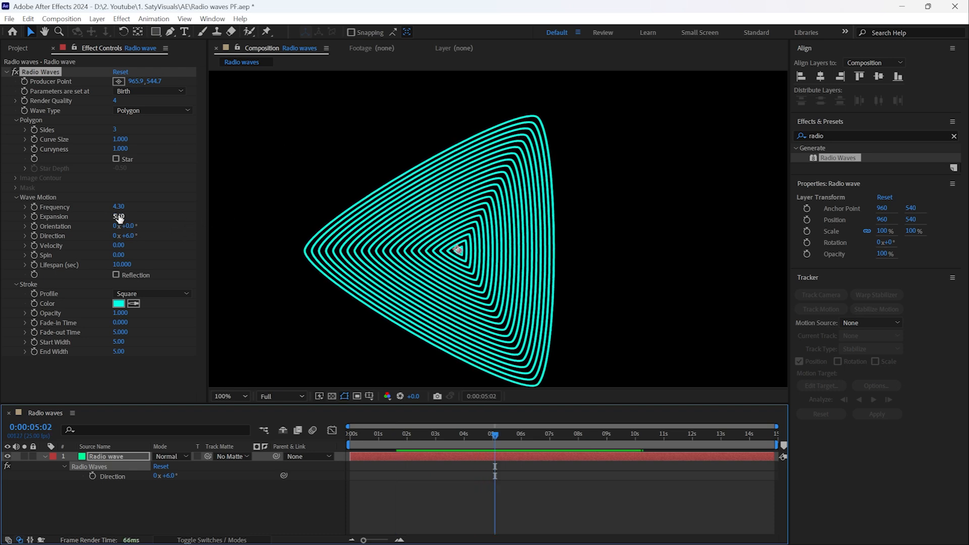
# Set the wave motion Expansion to 7.70 and Spin to 26.00, and preview the animation with the whole composition fitted in view
pyautogui.moveTo(118, 216); pyautogui.dragTo(132, 255)
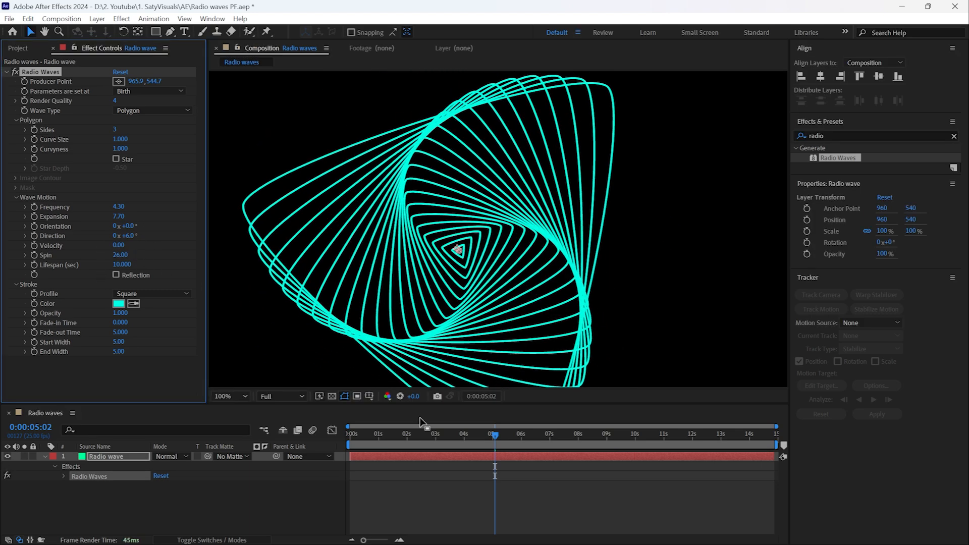
pyautogui.click(398, 434)
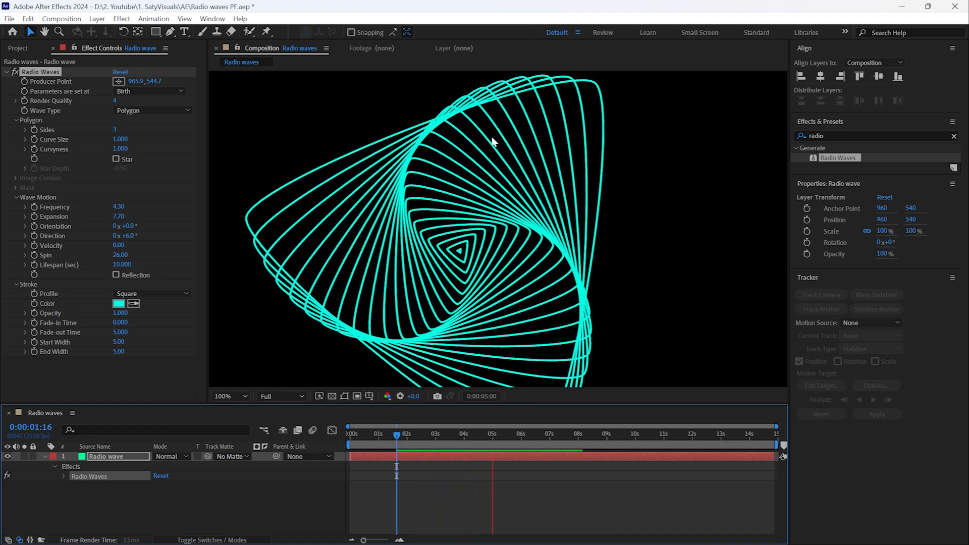
pyautogui.press('space')
pyautogui.click(222, 398)
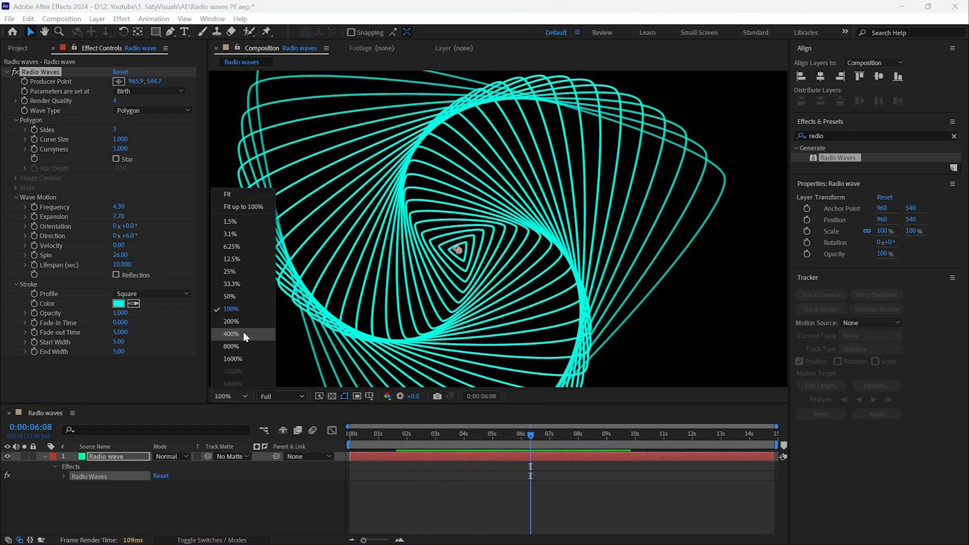
pyautogui.click(242, 197)
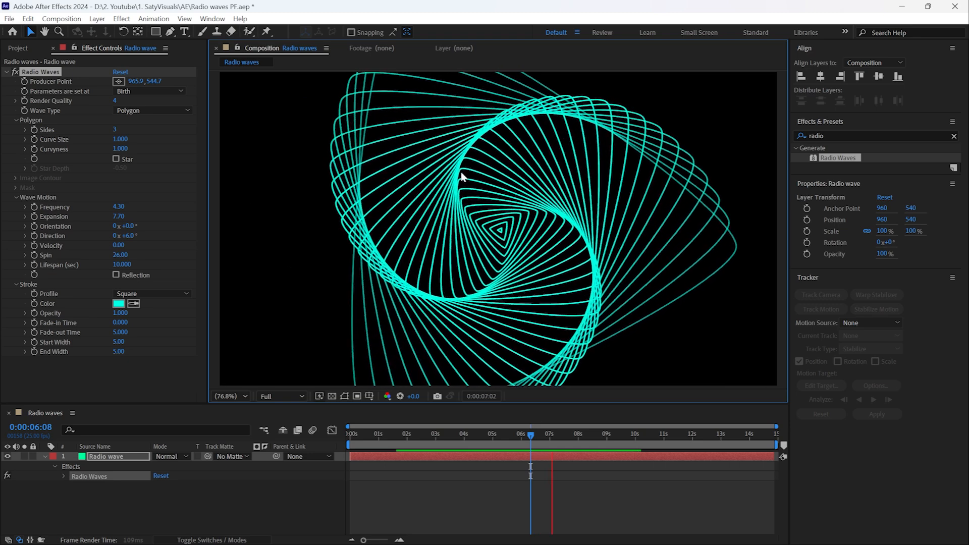
# Set Frequency to 9.50, Expansion to 11.10 and Spin to -243.00, with polygon Sides 54, Curve Size 0.970 and Curvyness 0.880
pyautogui.click(404, 441)
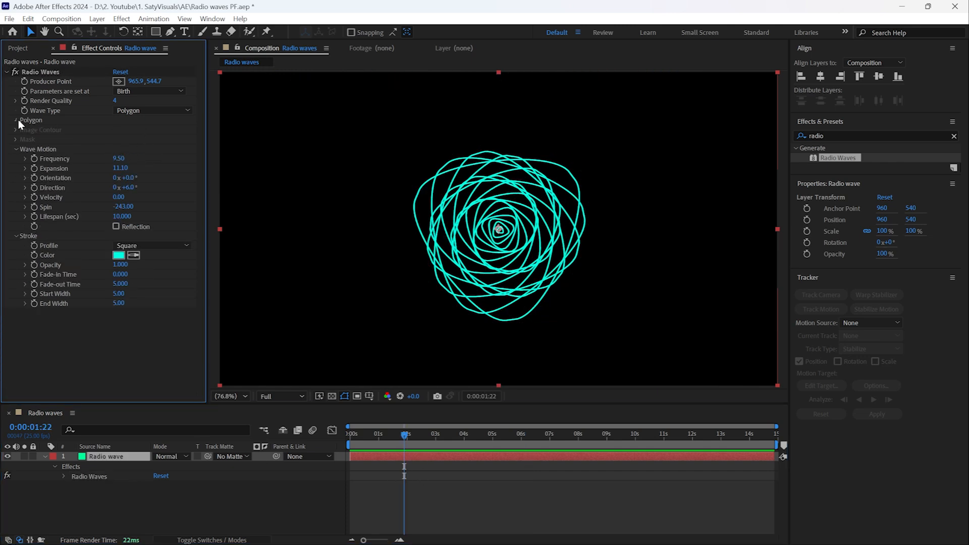
pyautogui.click(16, 120)
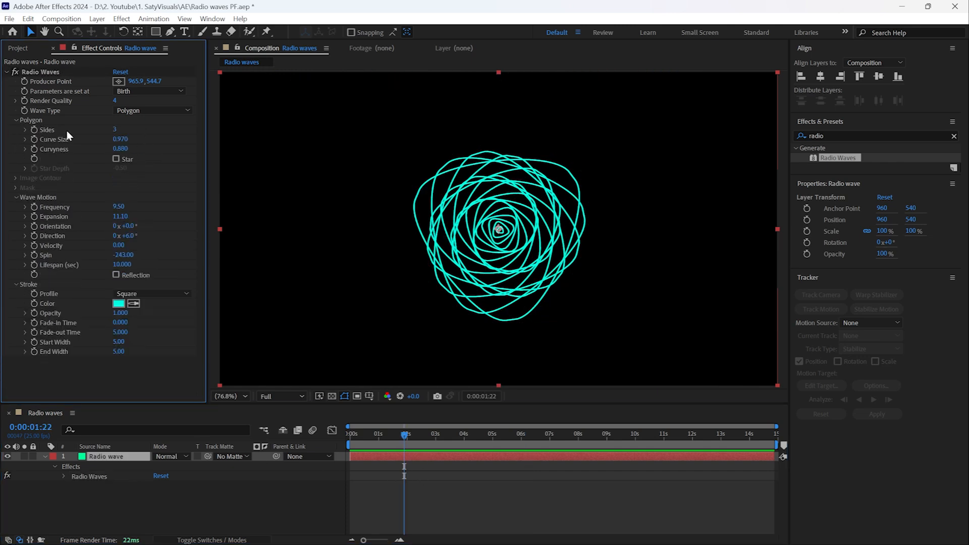
pyautogui.moveTo(117, 131); pyautogui.dragTo(149, 132)
# Keyframe the Wave Type as Polygon at 0:00:01:01 and as Image Contours at 0:00:03:00
pyautogui.moveTo(406, 435); pyautogui.dragTo(379, 435)
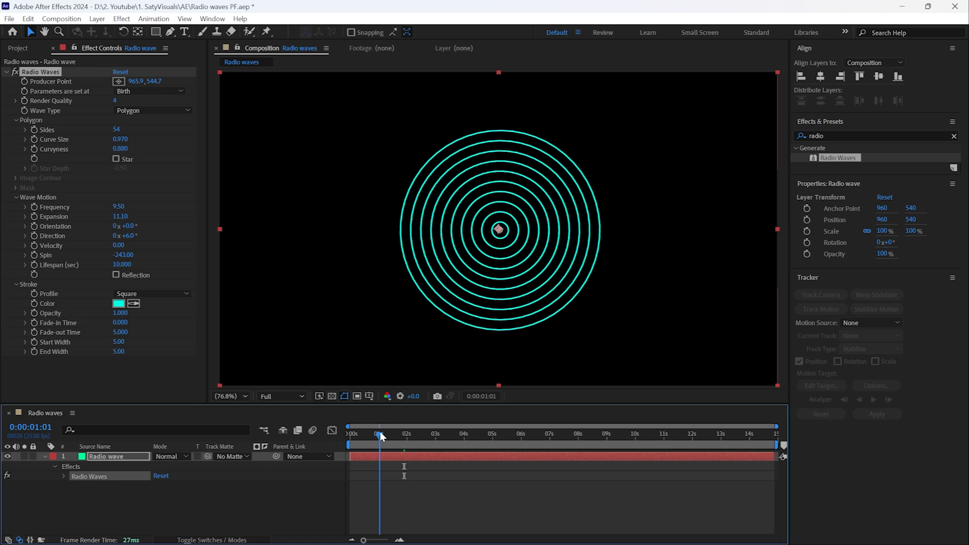
pyautogui.click(26, 111)
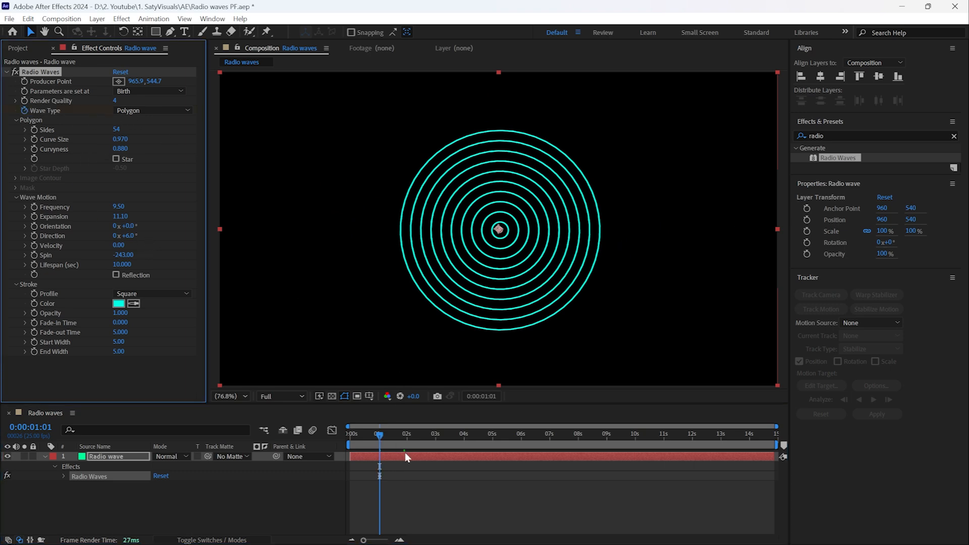
pyautogui.click(435, 435)
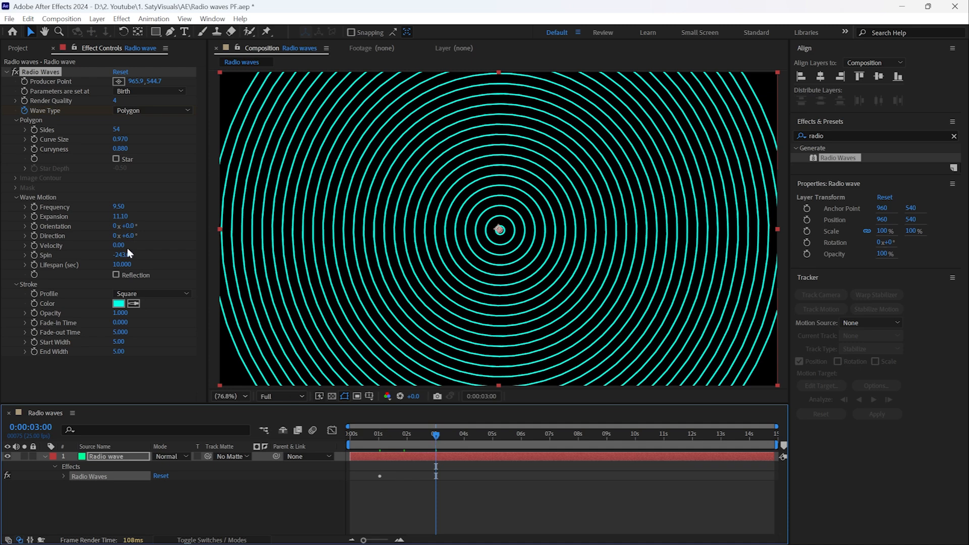
pyautogui.click(157, 110)
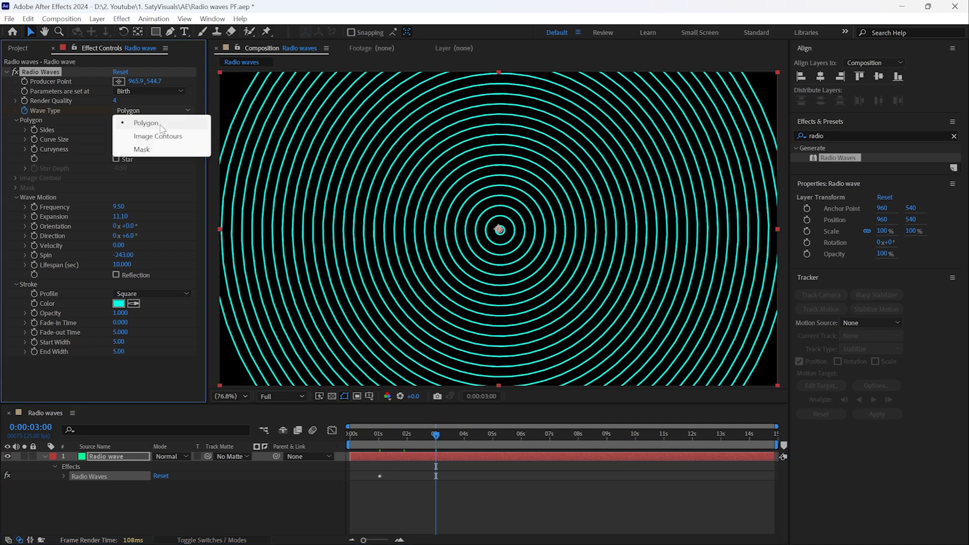
pyautogui.click(158, 136)
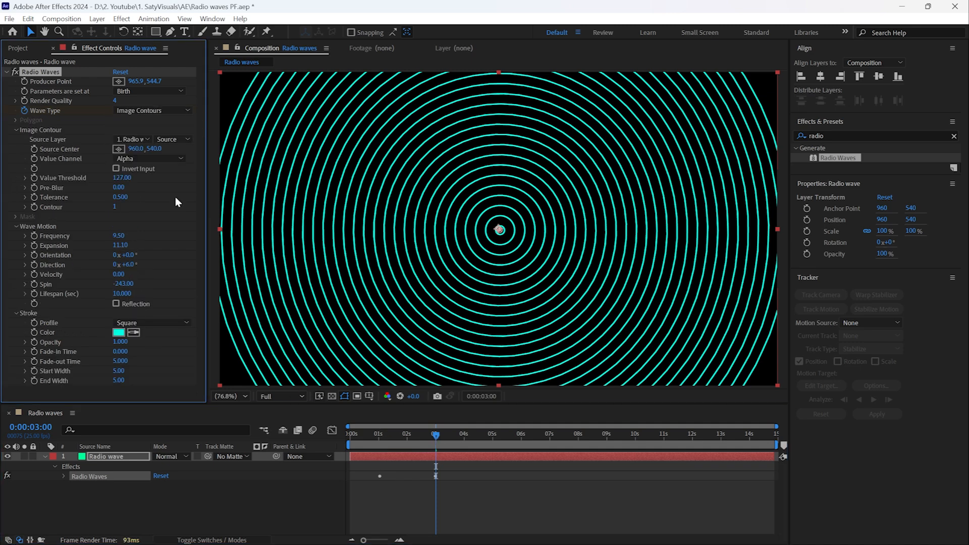
# Preview the animation from 0:00:01:07 and scrub across the Wave Type change around the three-second keyframe
pyautogui.click(386, 433)
pyautogui.press('space')
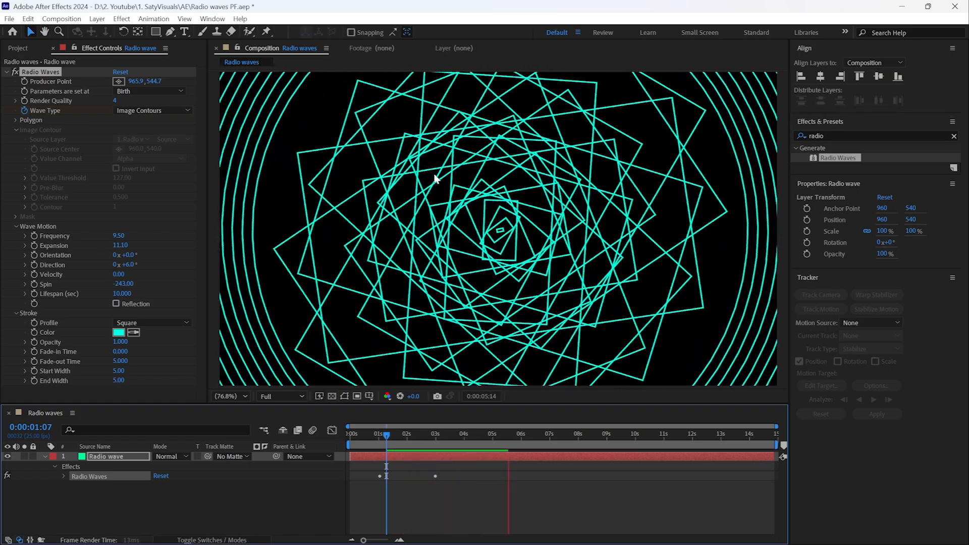
pyautogui.press('space')
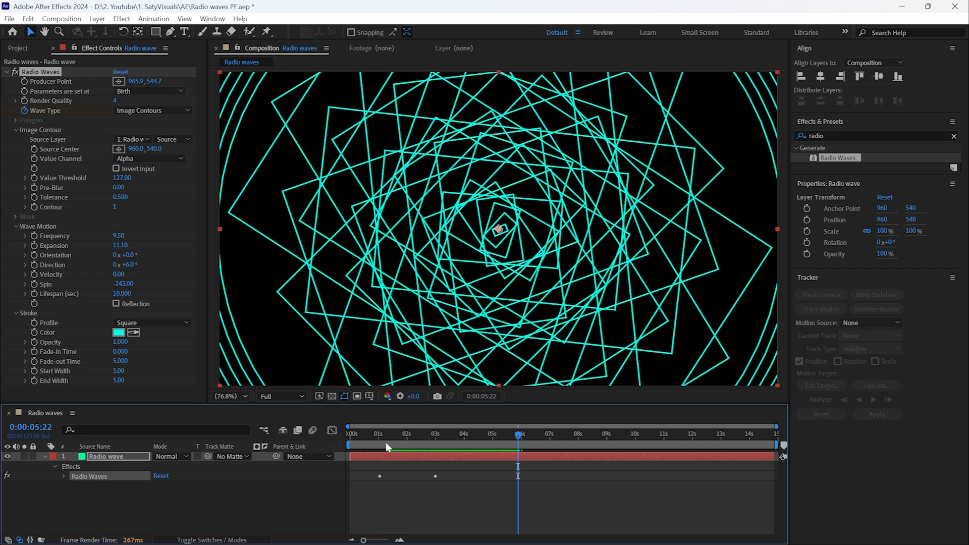
pyautogui.click(430, 437)
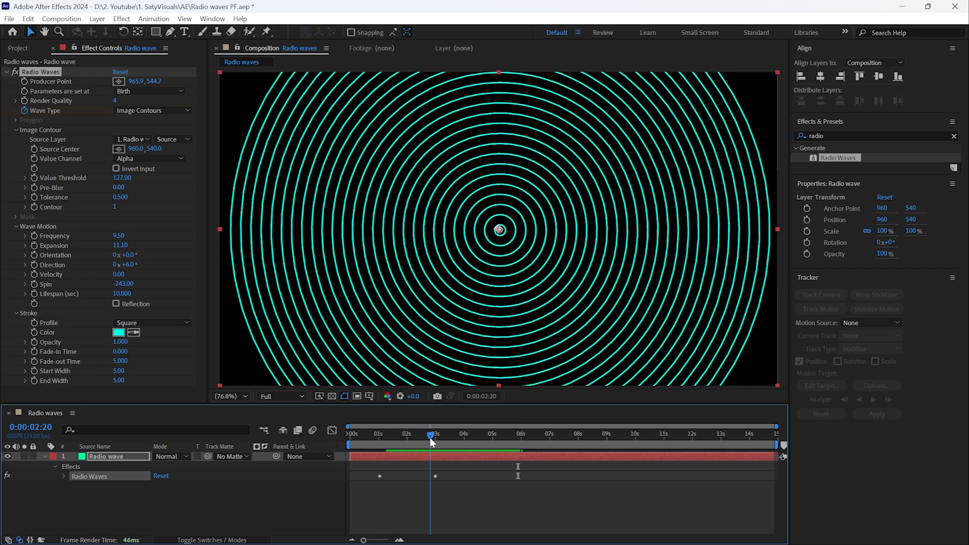
pyautogui.moveTo(431, 443); pyautogui.dragTo(461, 438)
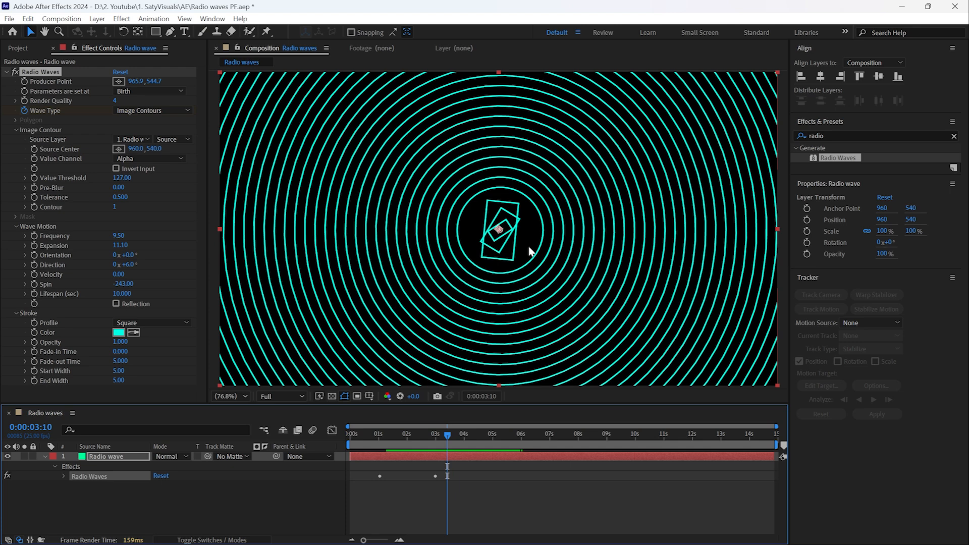